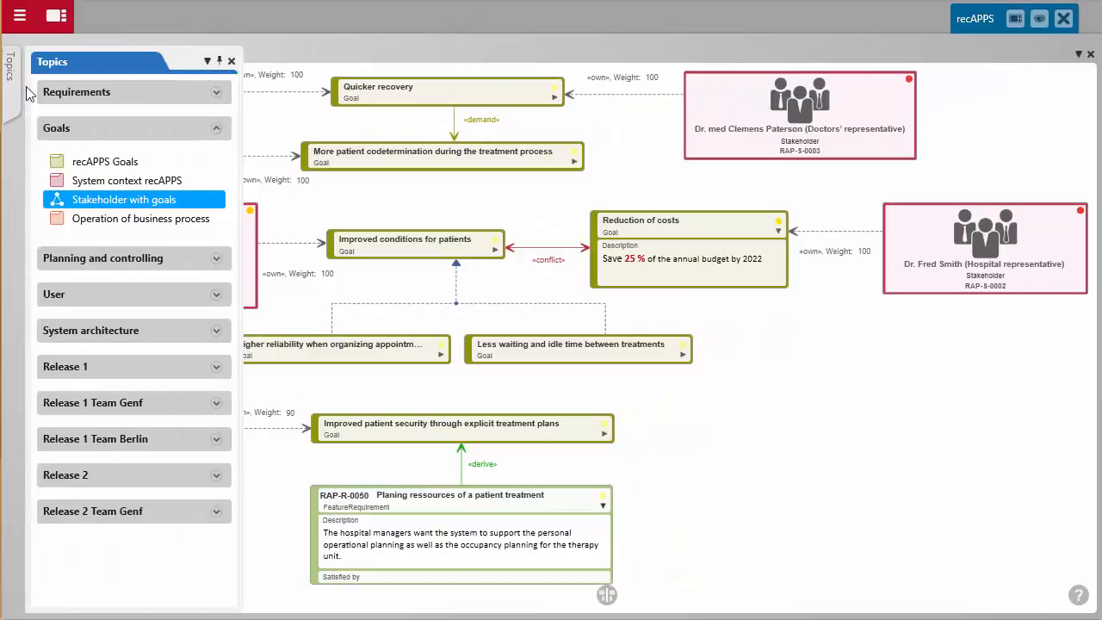
Export the Stakeholder with goals table to Excel with the goals of stakeholder RAP-S-0001 expanded, then close the workbook
left_click(114, 203)
left_click(37, 131)
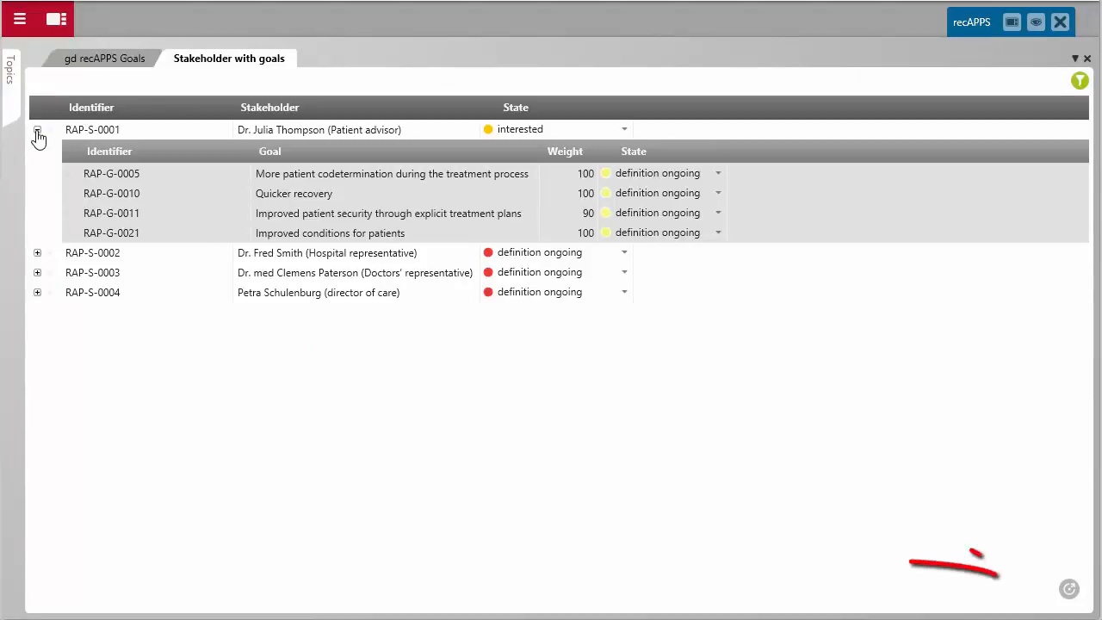
left_click(1069, 591)
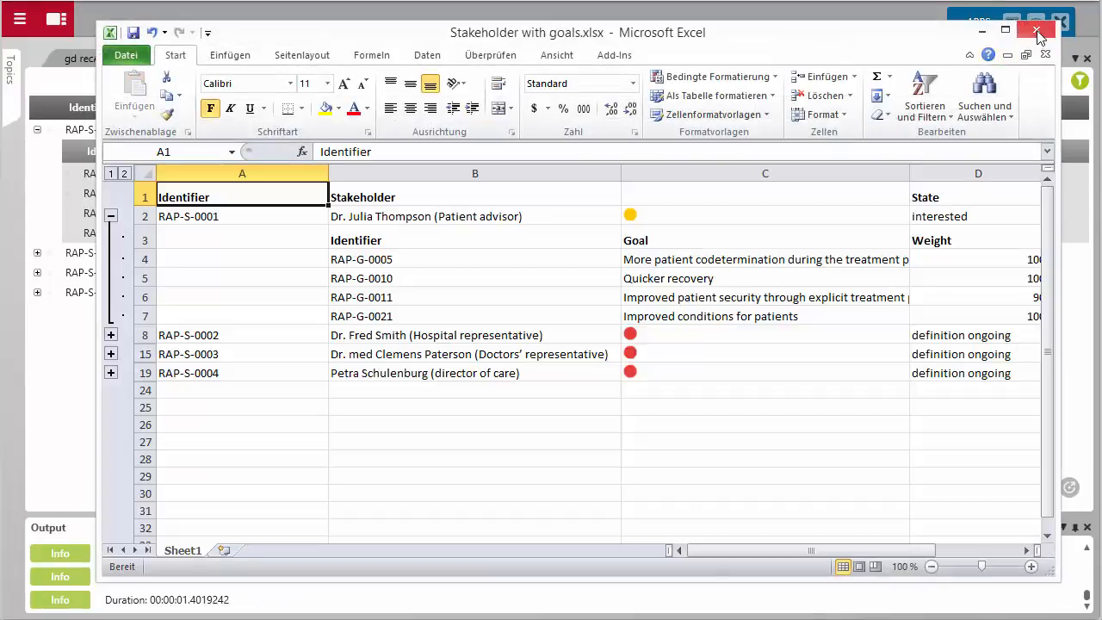
left_click(1037, 31)
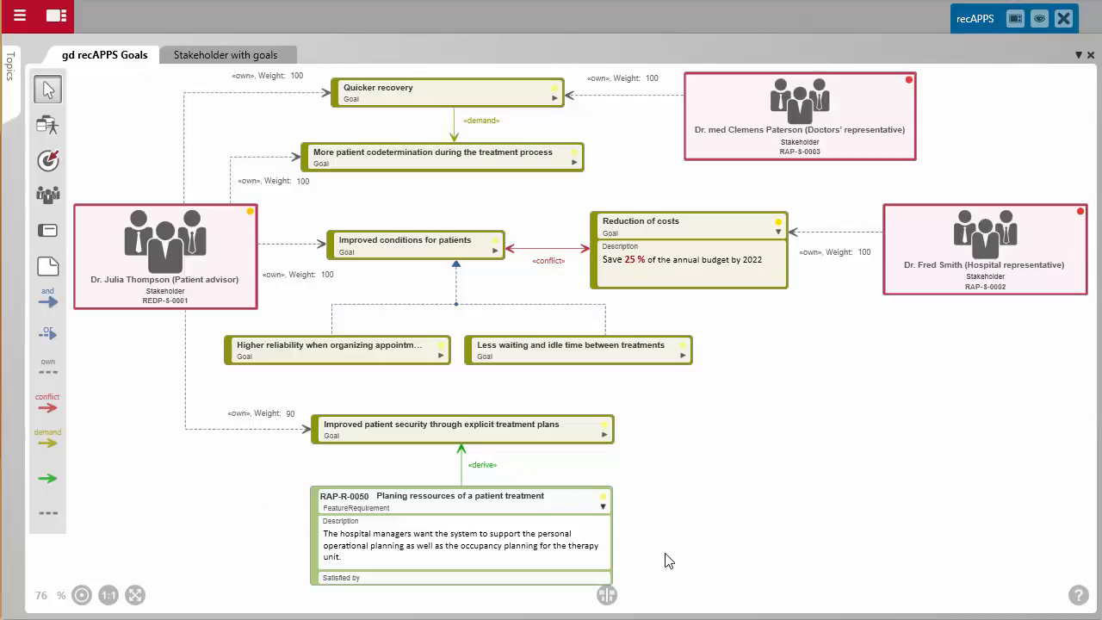
Open the Requirements diagram (stationary) from the diagrams that contain requirement RAP-R-0050 in the goals diagram
right_click(574, 531)
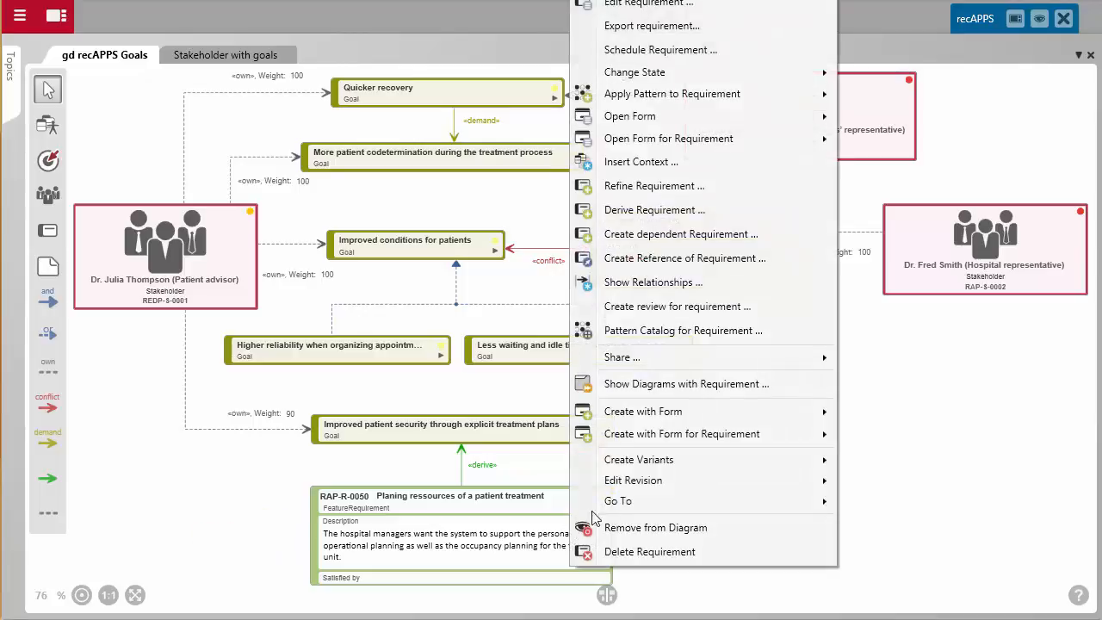
left_click(681, 391)
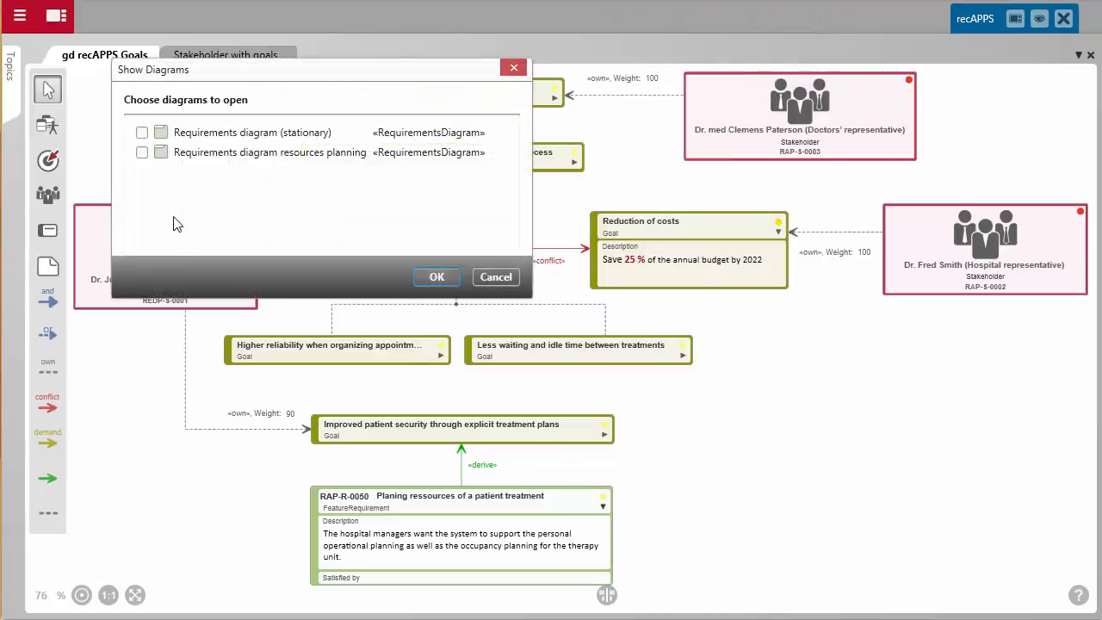
left_click(142, 132)
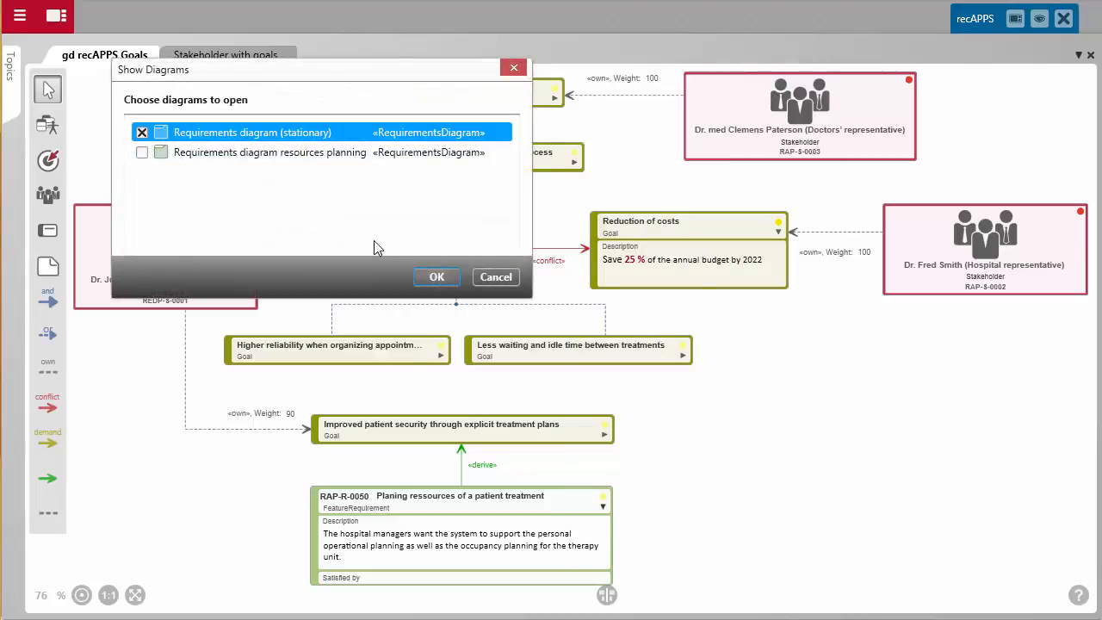
left_click(426, 280)
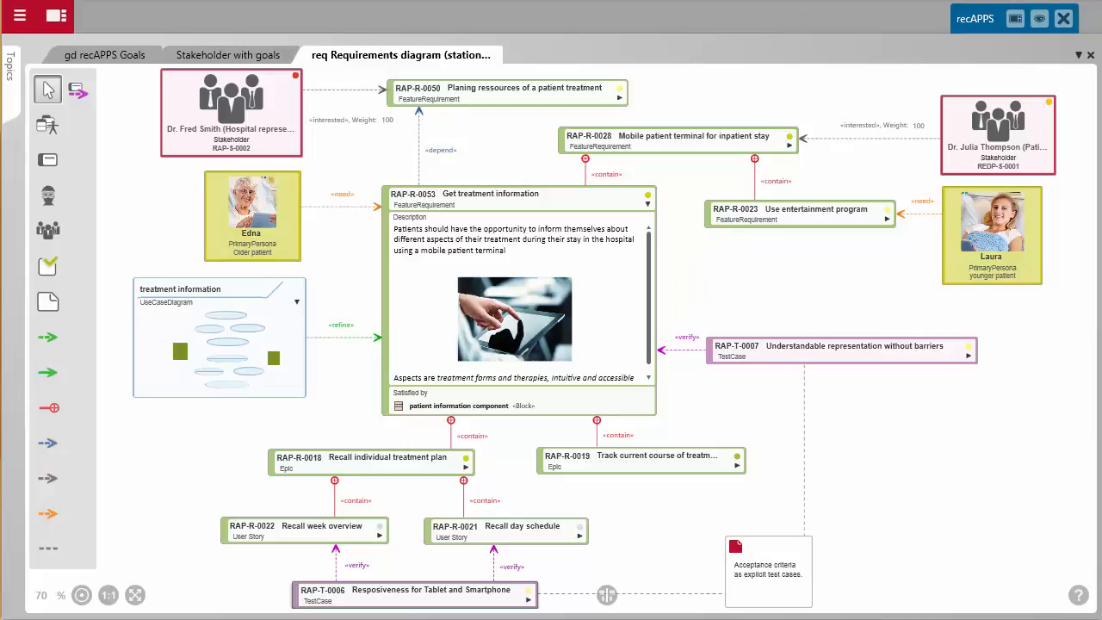
Review the description, test cases and refinement of the Get treatment information requirement, and close it without changes
right_click(541, 204)
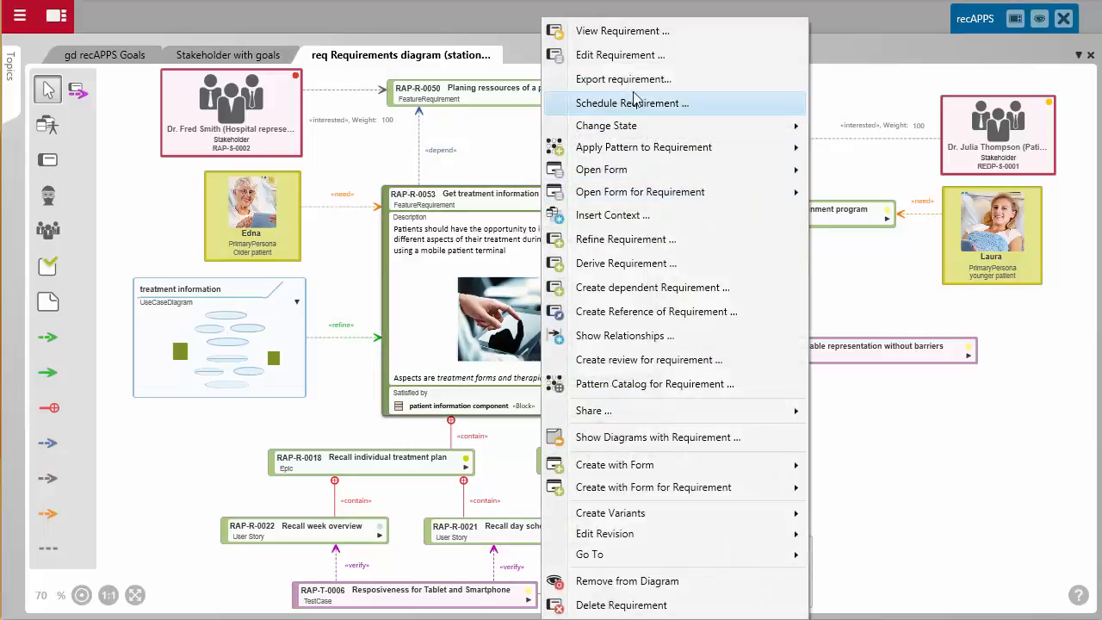
left_click(638, 58)
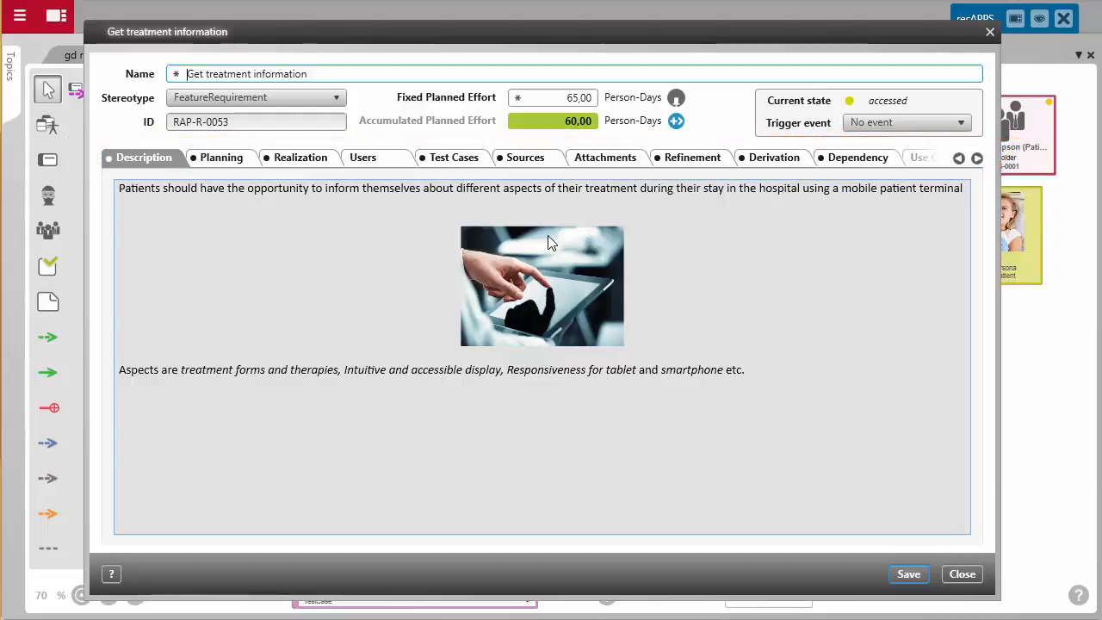
left_click(462, 158)
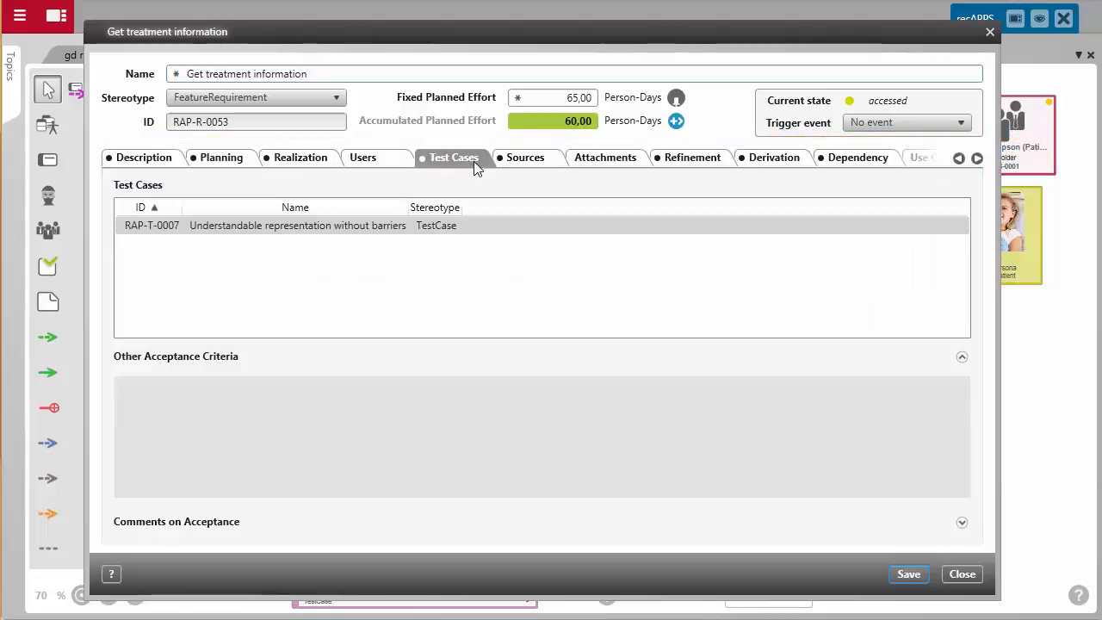
left_click(678, 160)
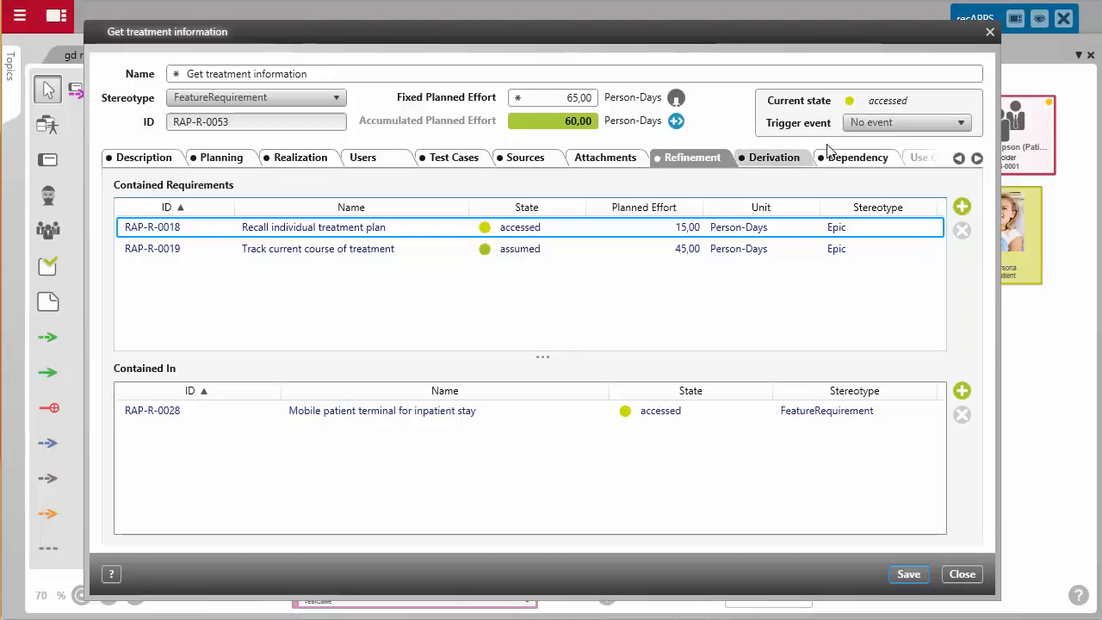
left_click(990, 34)
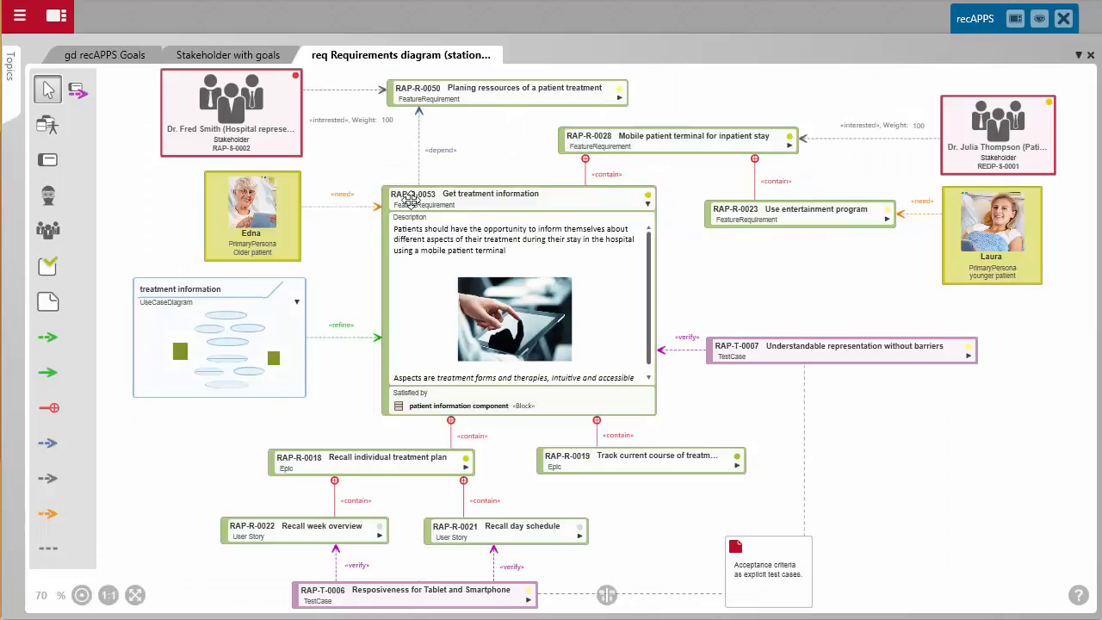
Compare the two most recent revisions of Get treatment information and highlight the added sentences in the current revision's content
right_click(410, 200)
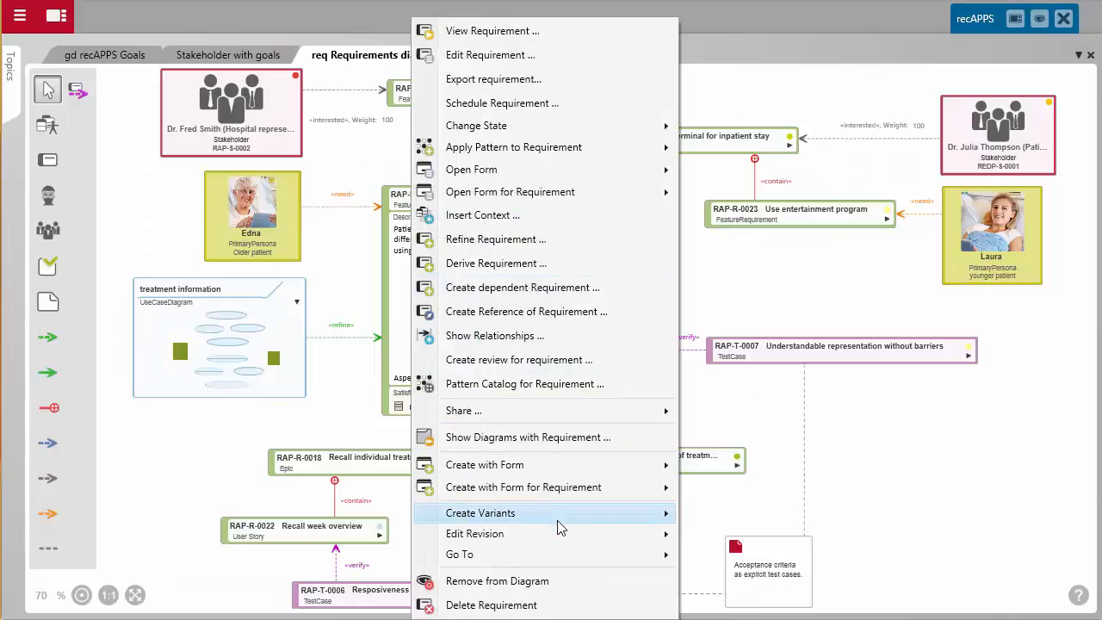
mouse_move(557, 529)
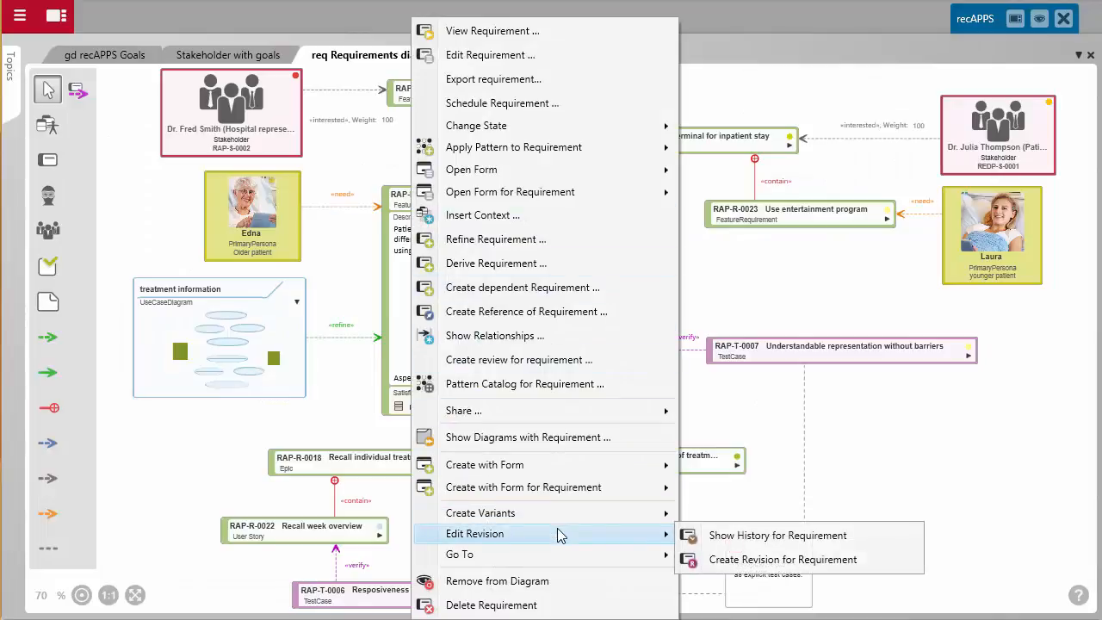
left_click(759, 537)
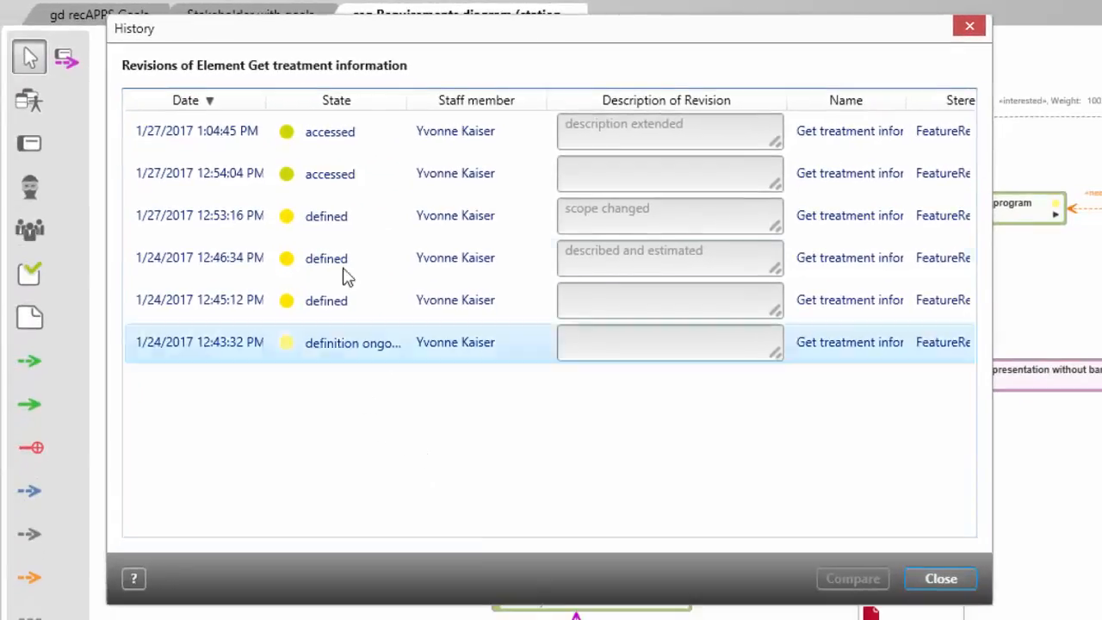
left_click(342, 136)
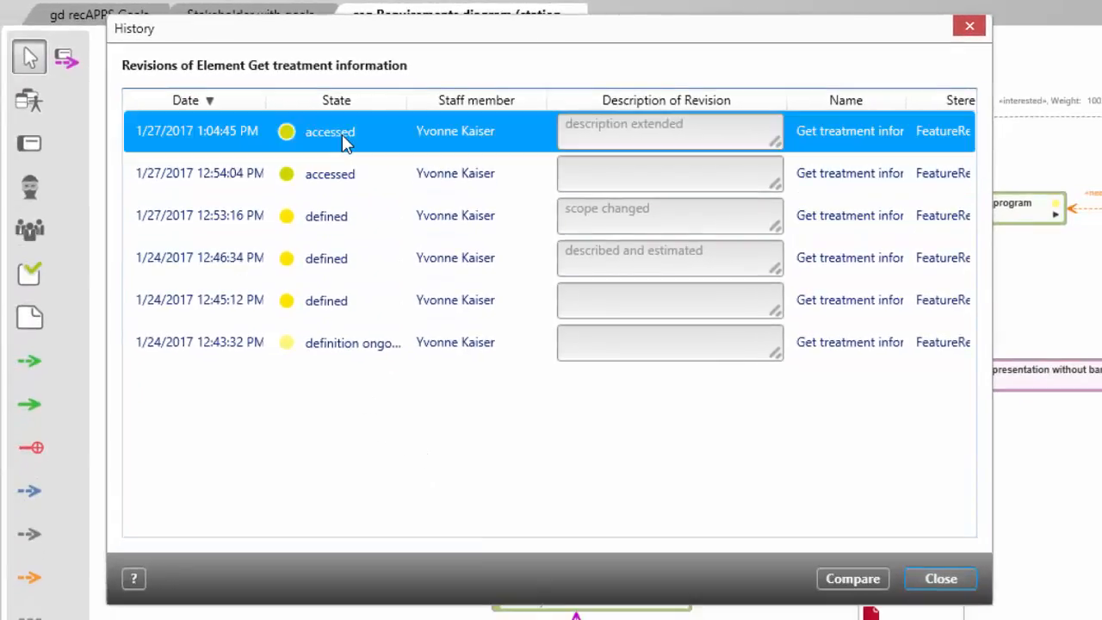
left_click(347, 171, "ctrl")
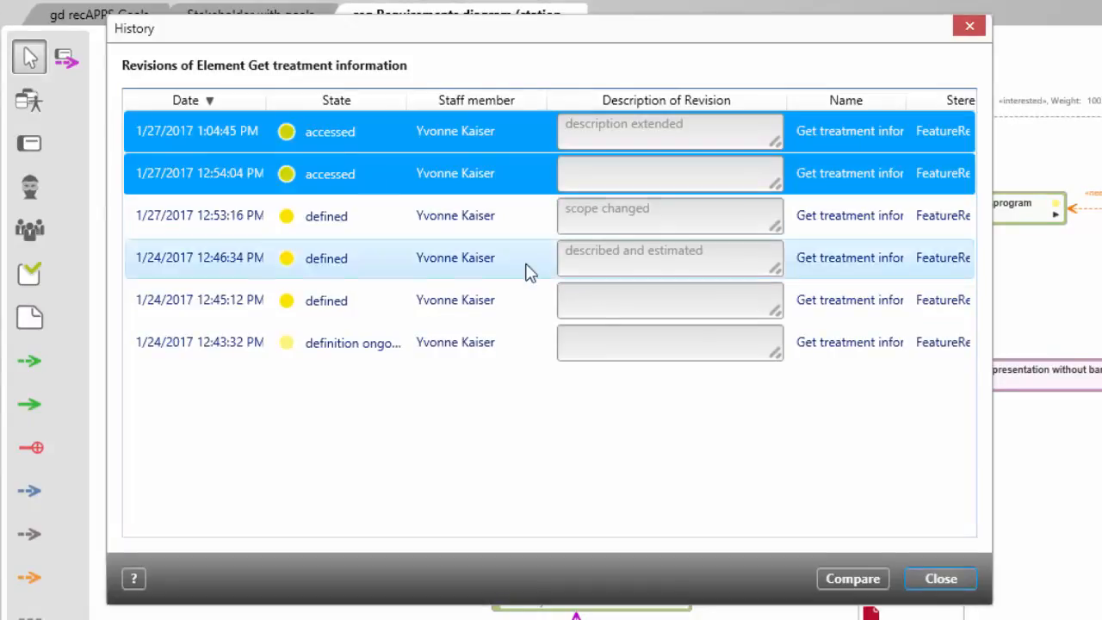
left_click(835, 582)
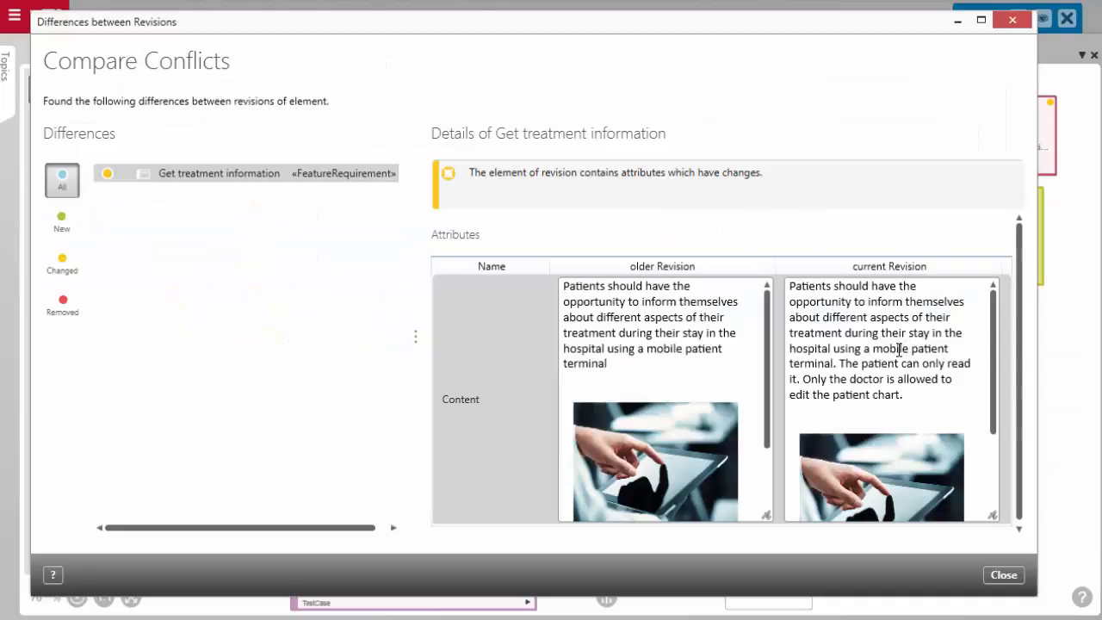
left_click(839, 364)
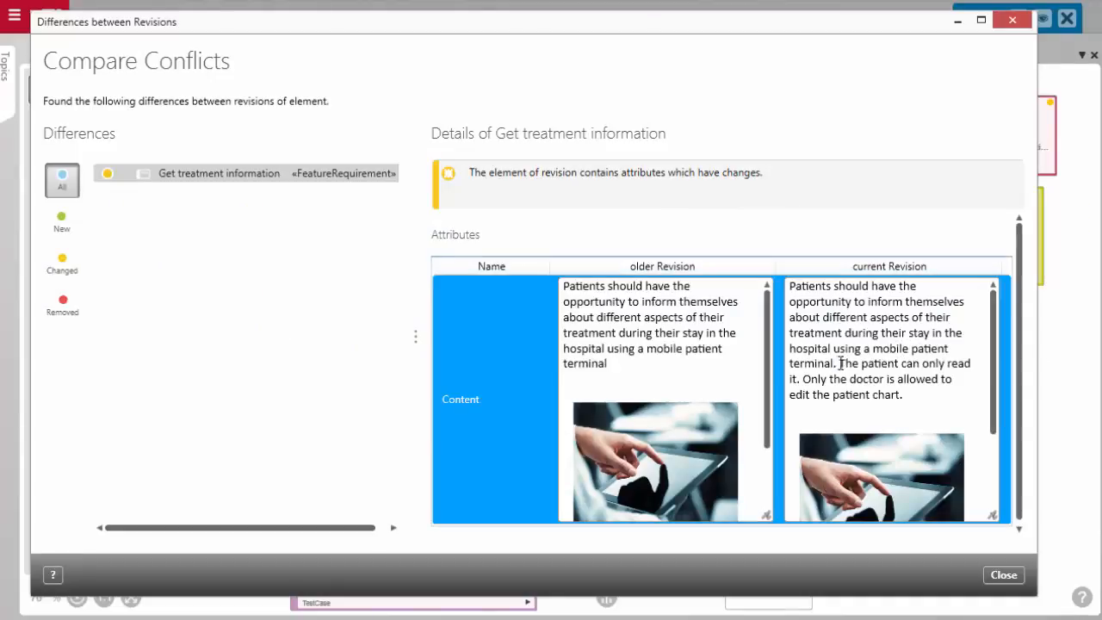
left_click_drag(839, 364, 928, 399)
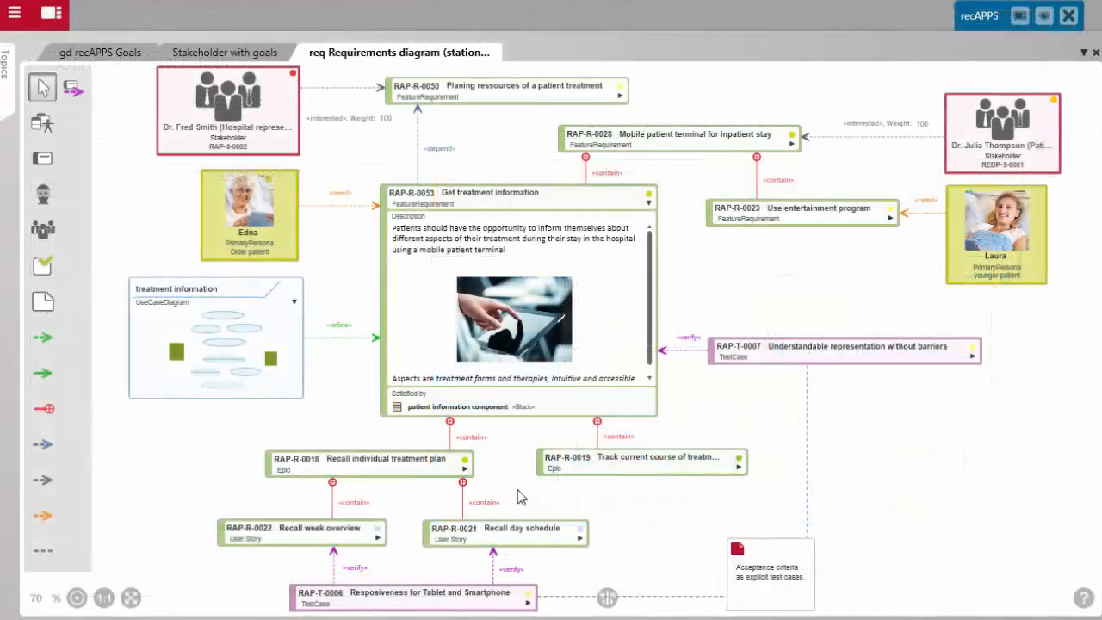
Open the System block diagram that contains the patient information component satisfying the Get treatment information requirement
left_click(451, 415)
right_click(451, 415)
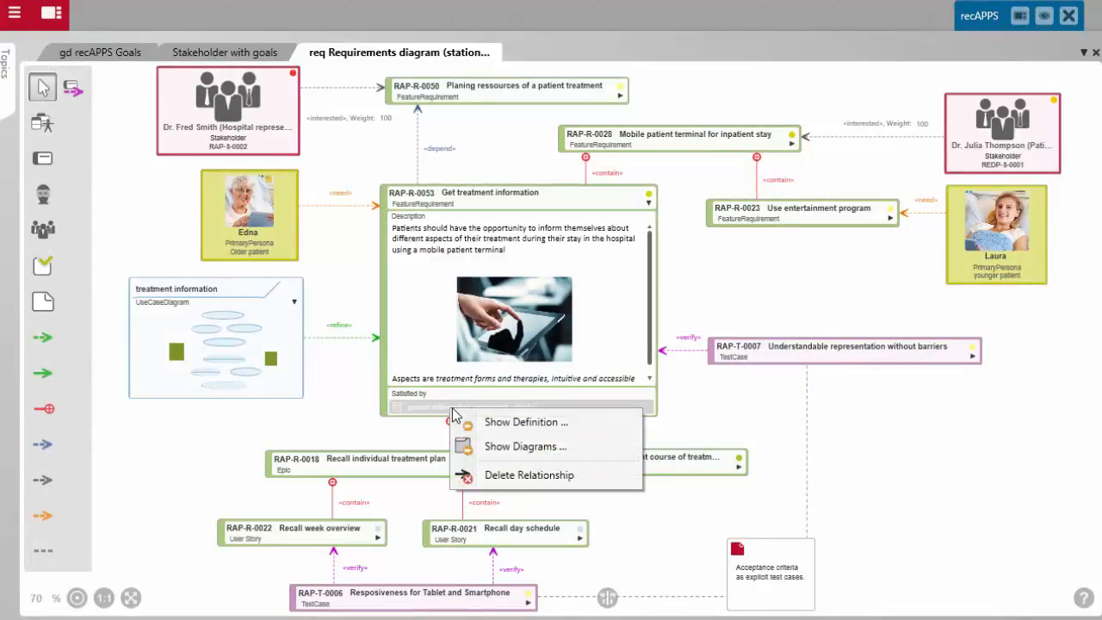
left_click(513, 448)
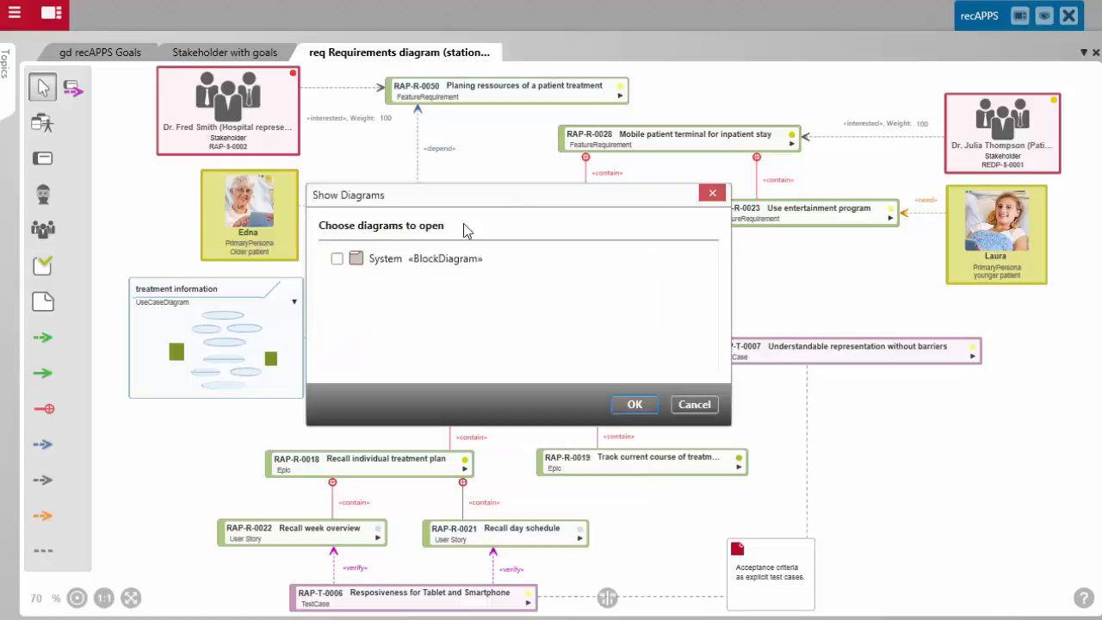
left_click(336, 260)
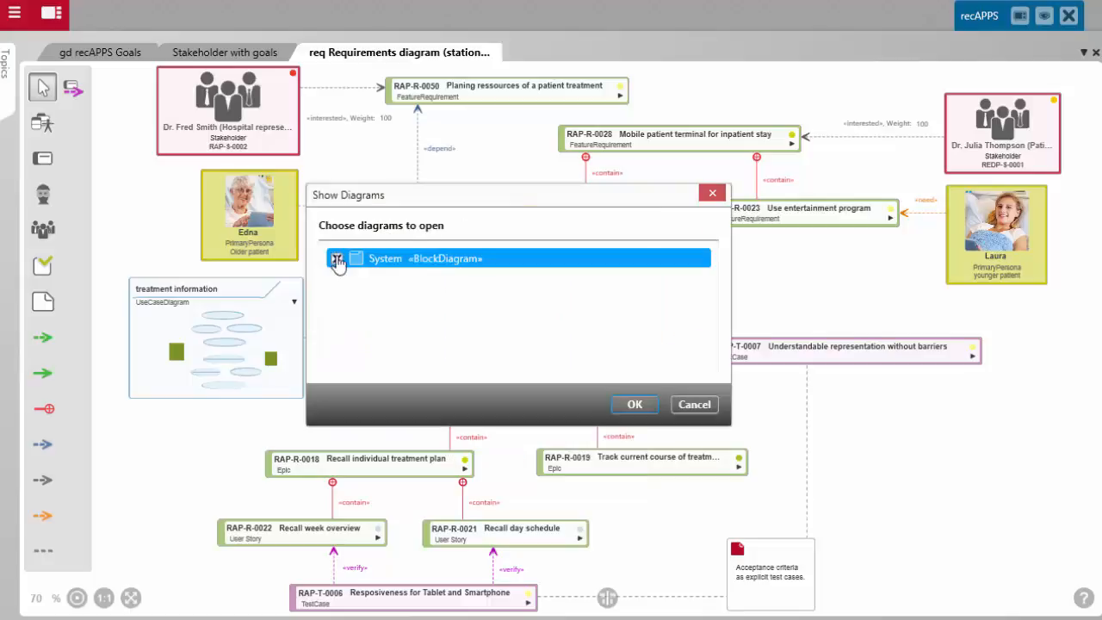
left_click(636, 405)
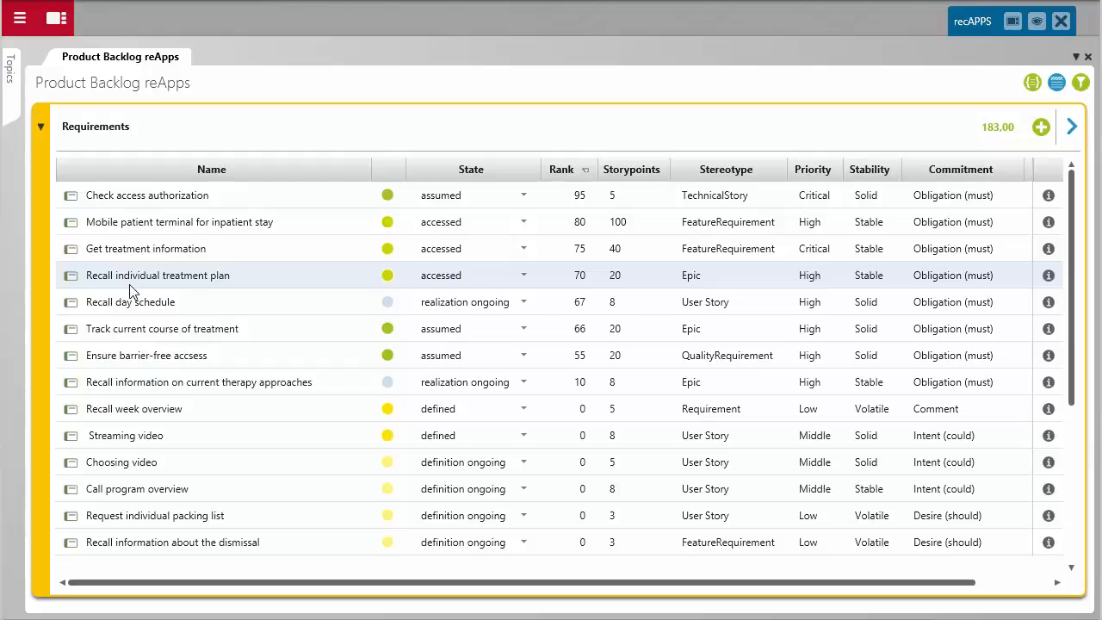
Examine the requirements related to Recall individual treatment plan in the product backlog and the actions available for it
left_click(131, 291)
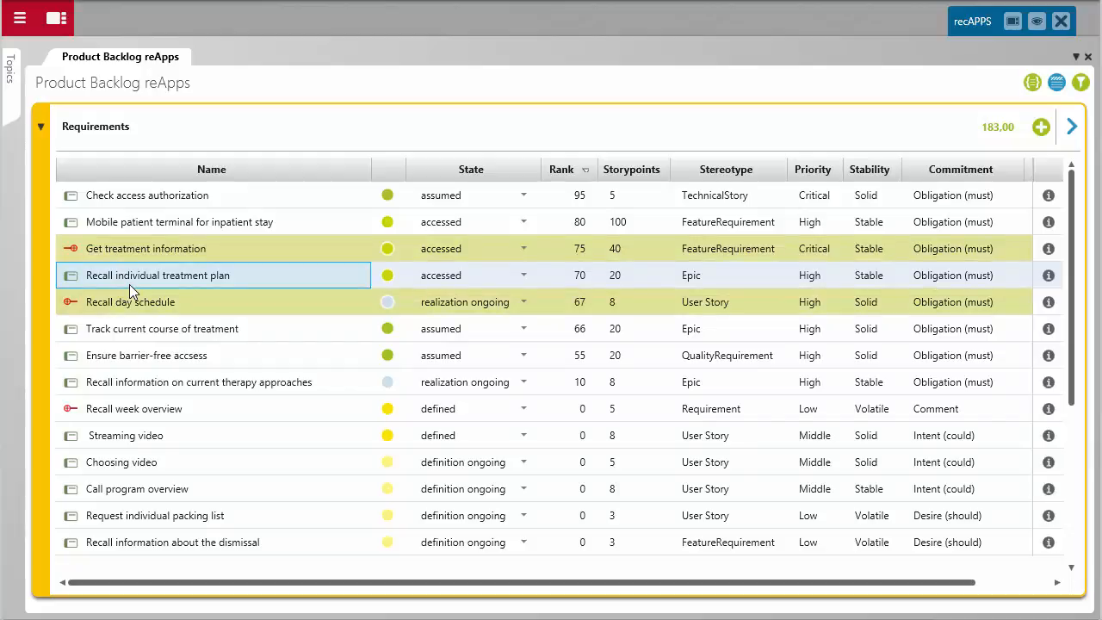
right_click(129, 284)
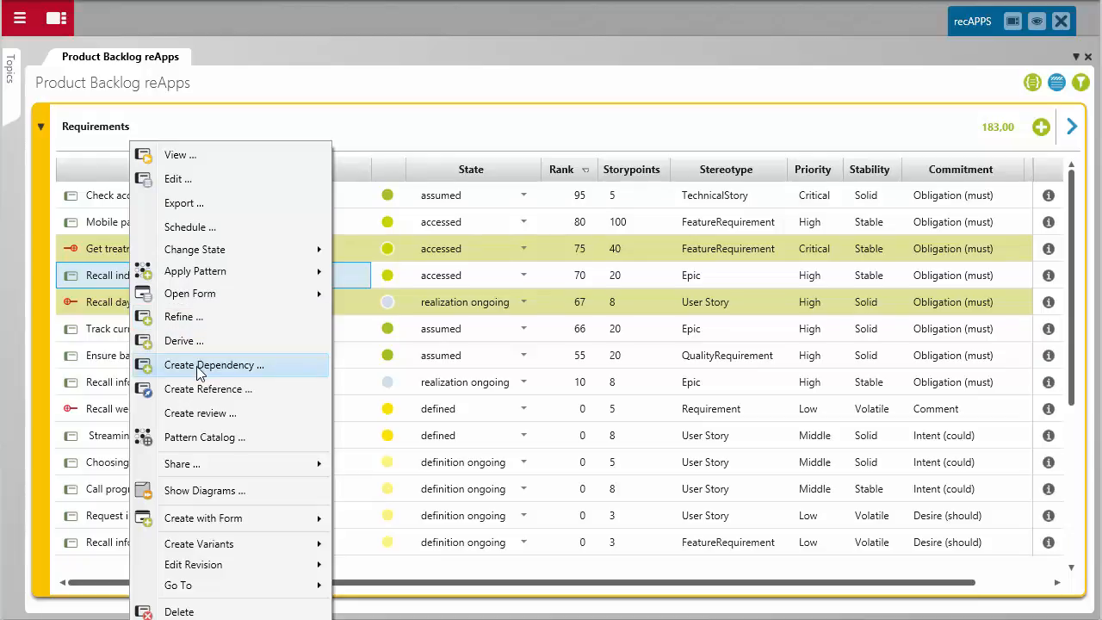
left_click(86, 287)
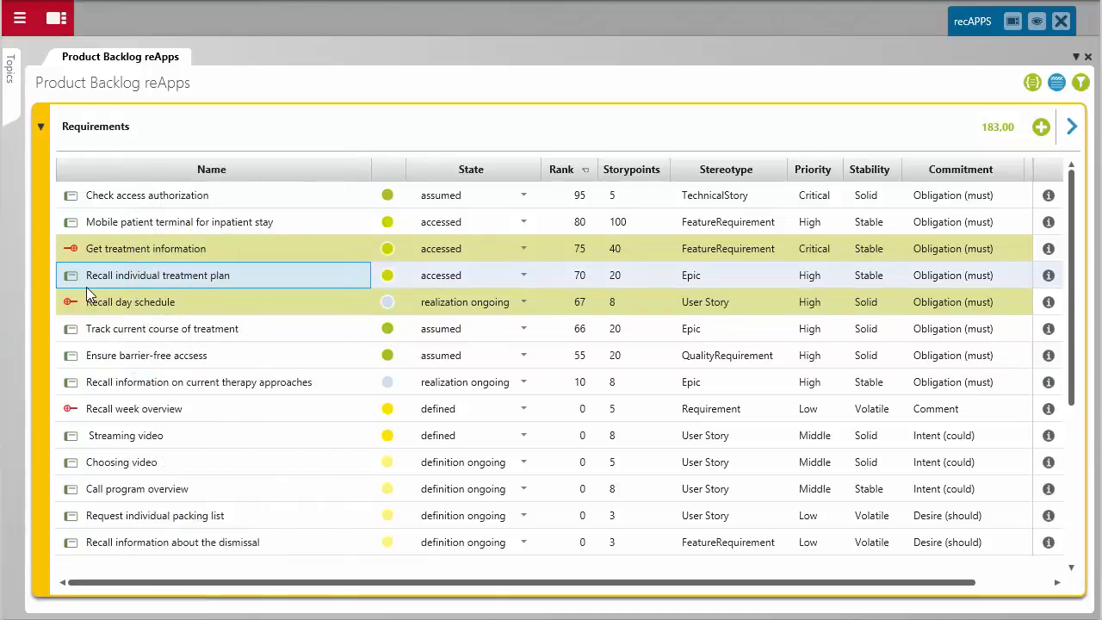
Move Recall week overview directly below Recall day schedule in the product backlog and set its state to accessed
left_click(198, 421)
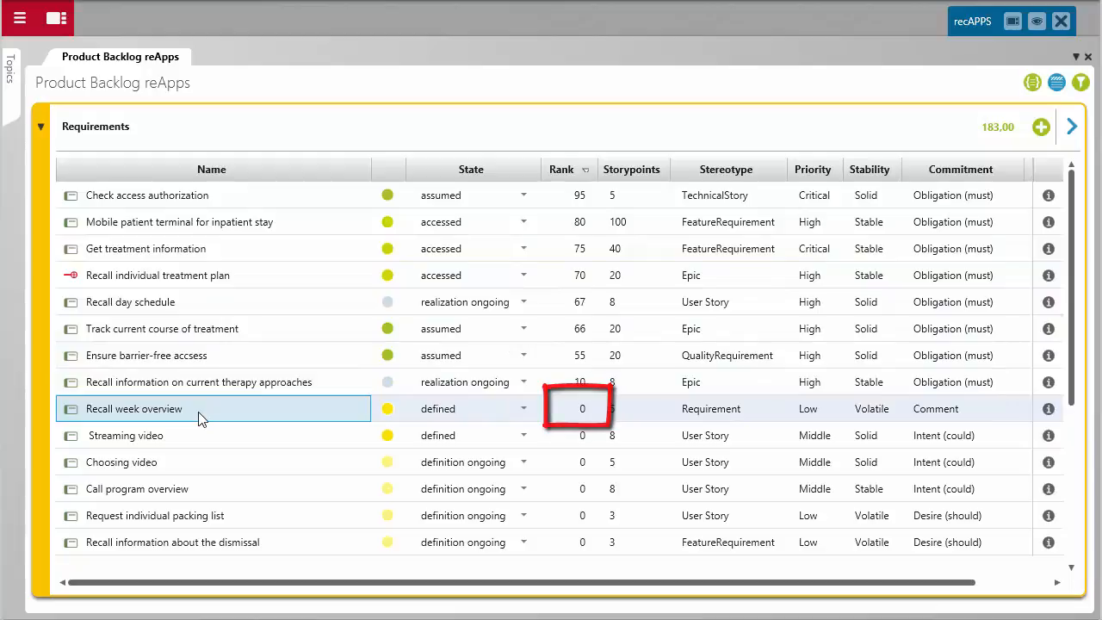
left_click_drag(198, 417, 198, 320)
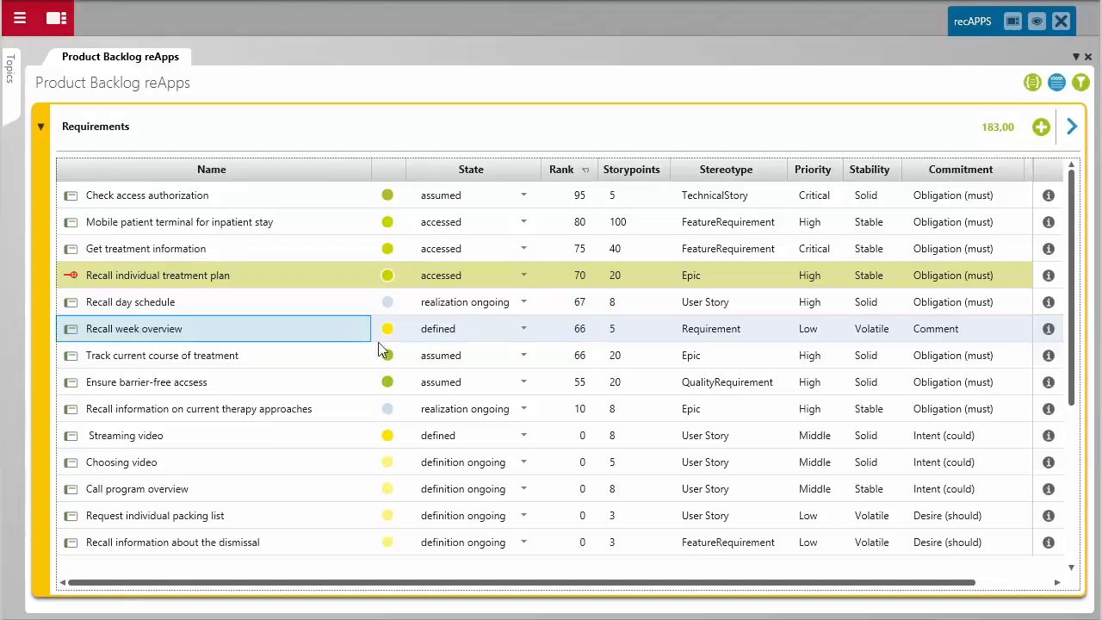
left_click(524, 330)
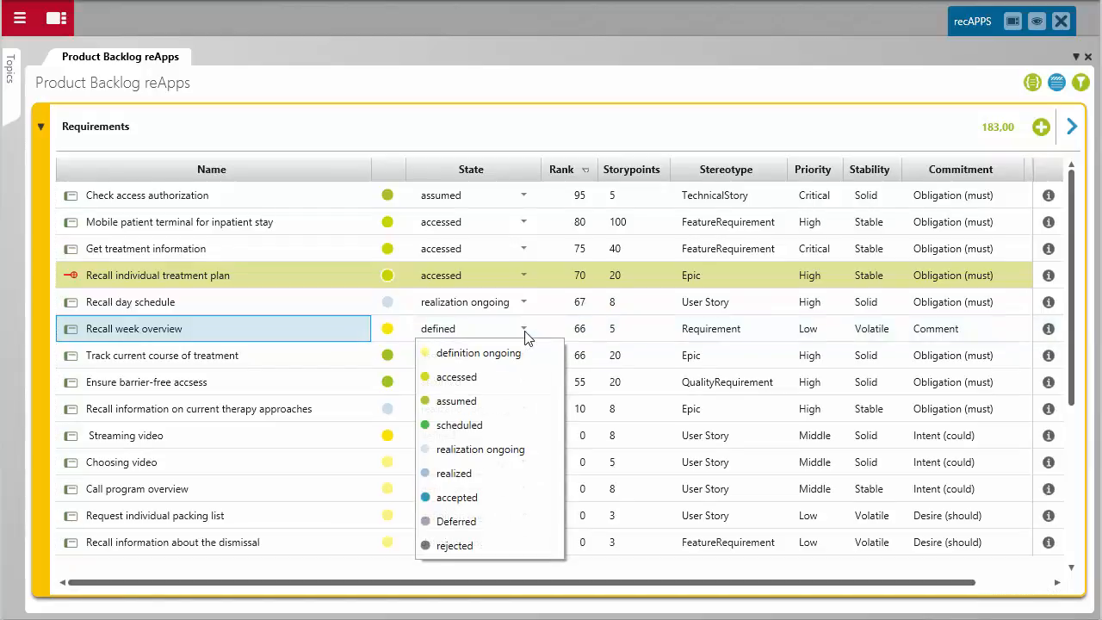
left_click(498, 379)
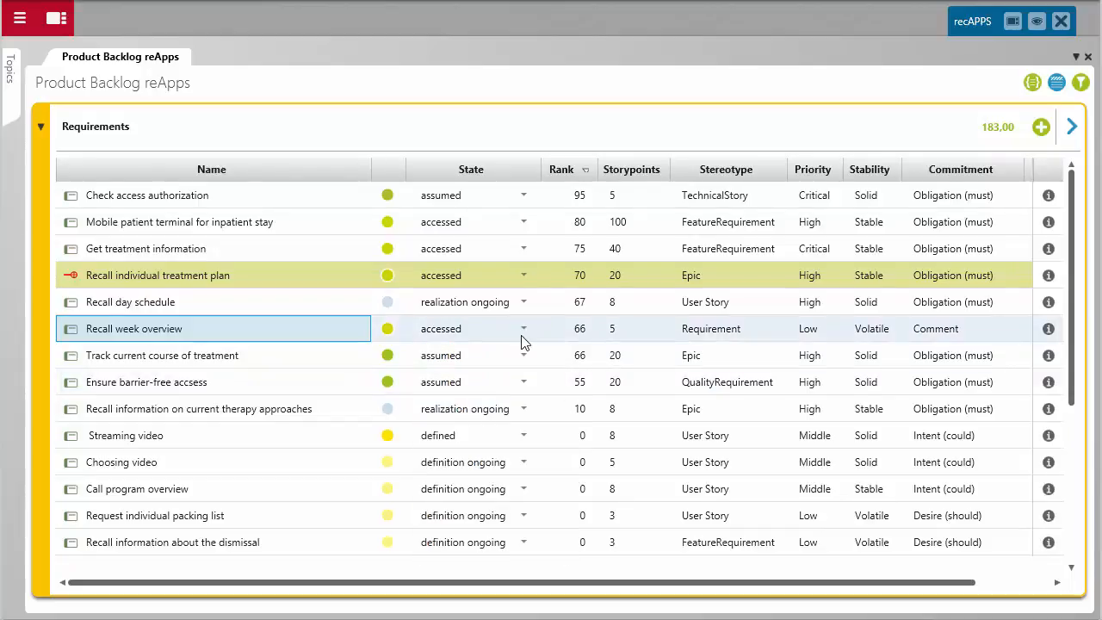
Create a reference to Recall week overview from the product backlog in the Release 1 Backlog
left_click(1072, 129)
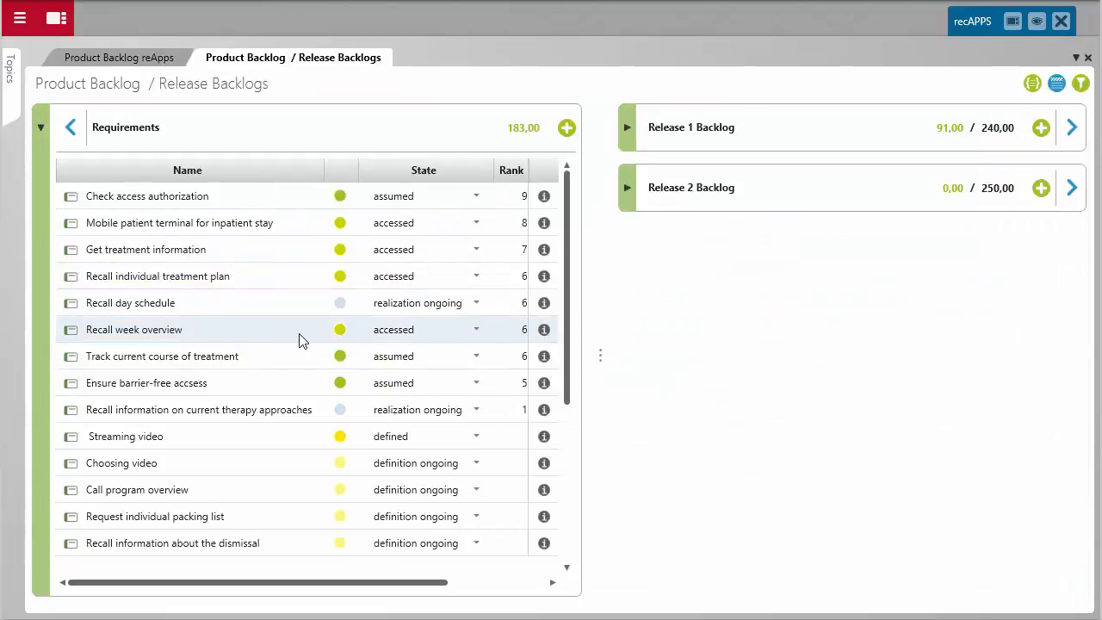
left_click(242, 332)
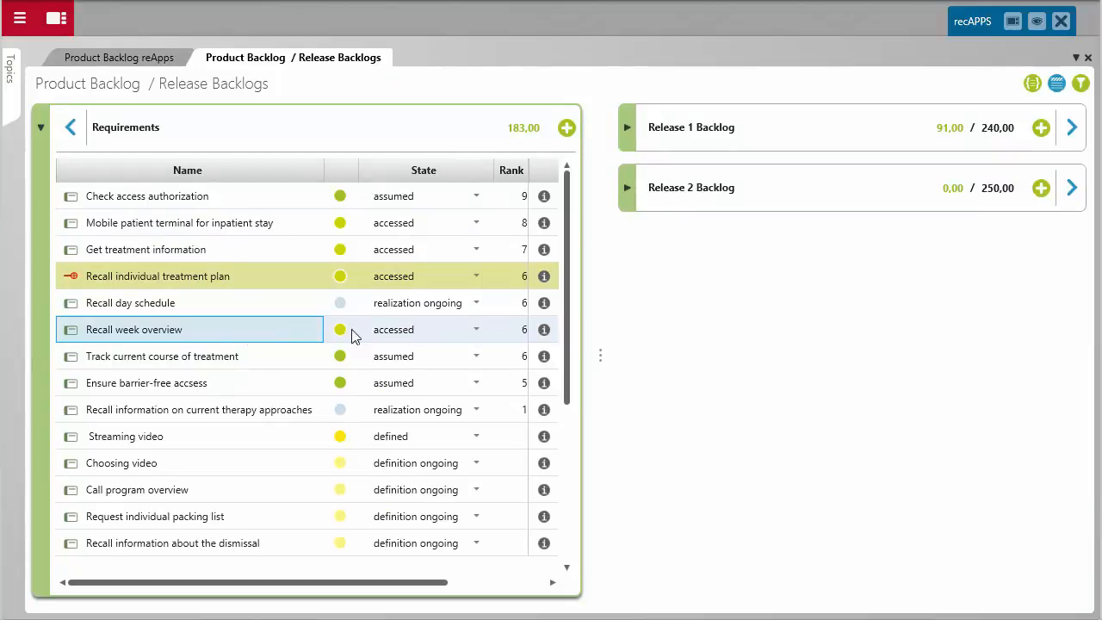
left_click(627, 128)
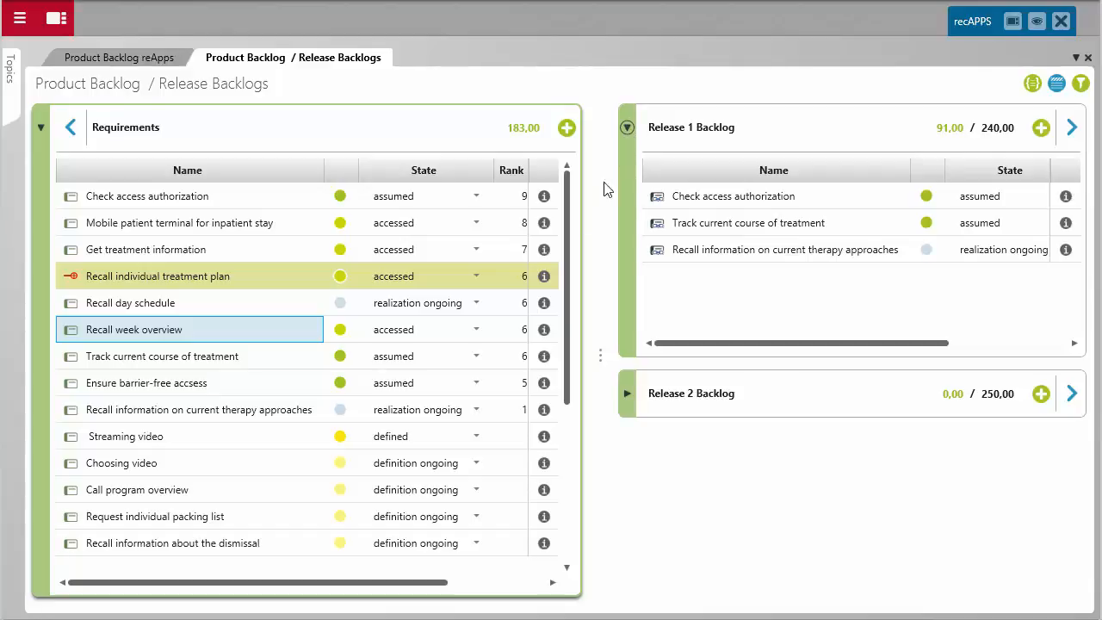
left_click_drag(254, 340, 785, 287)
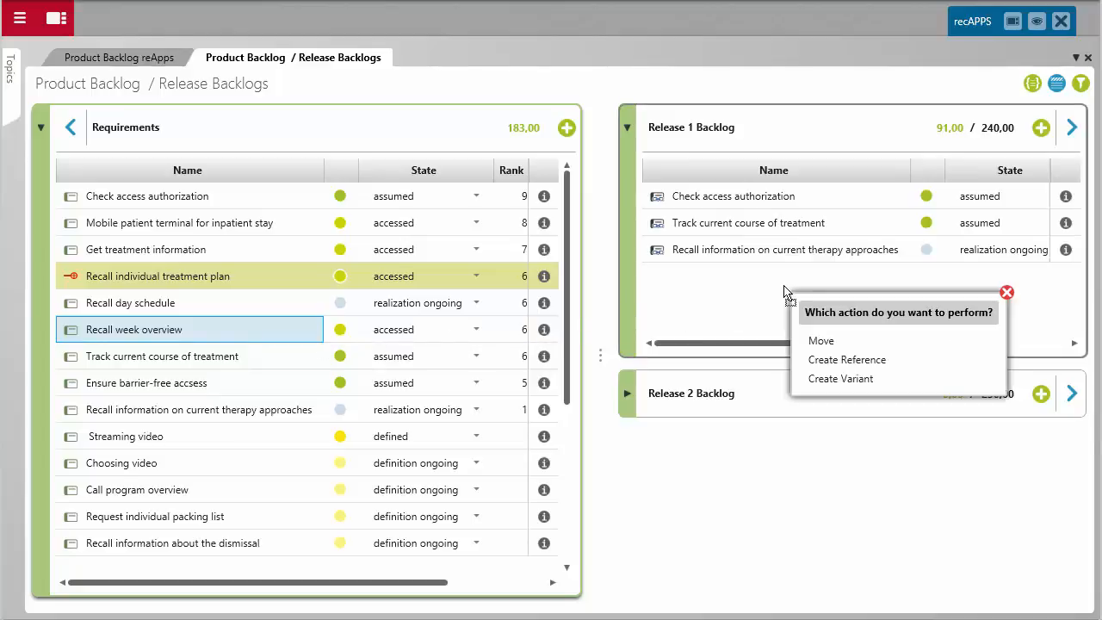
left_click(831, 366)
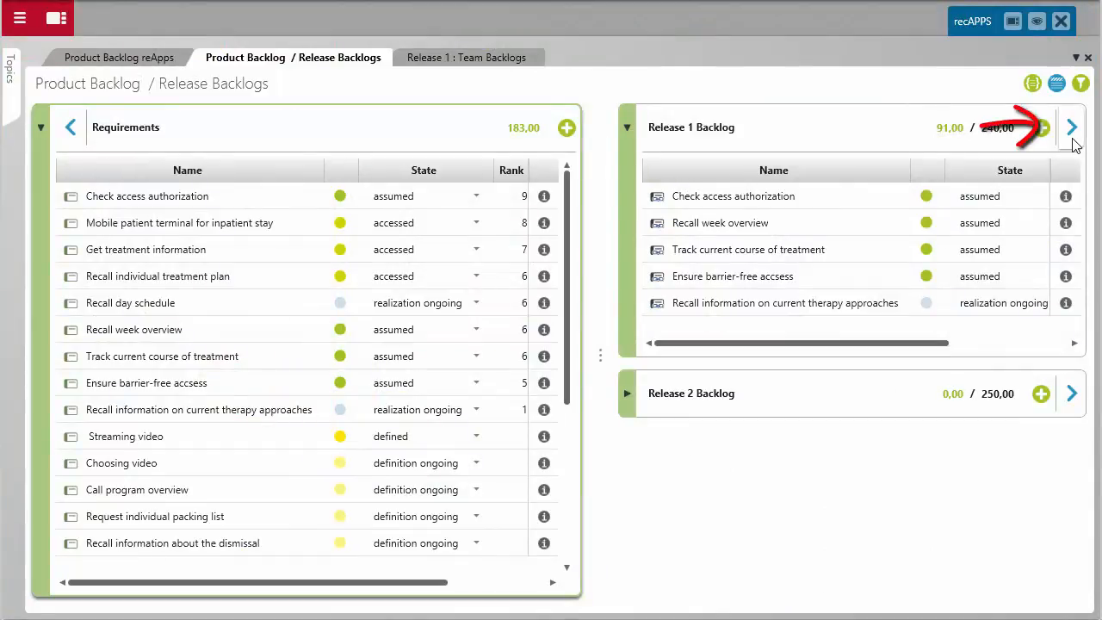
Open the Release 1 team backlogs and move Recall week overview from the Release 1 Backlog into the Team Genf Backlog
left_click(1072, 139)
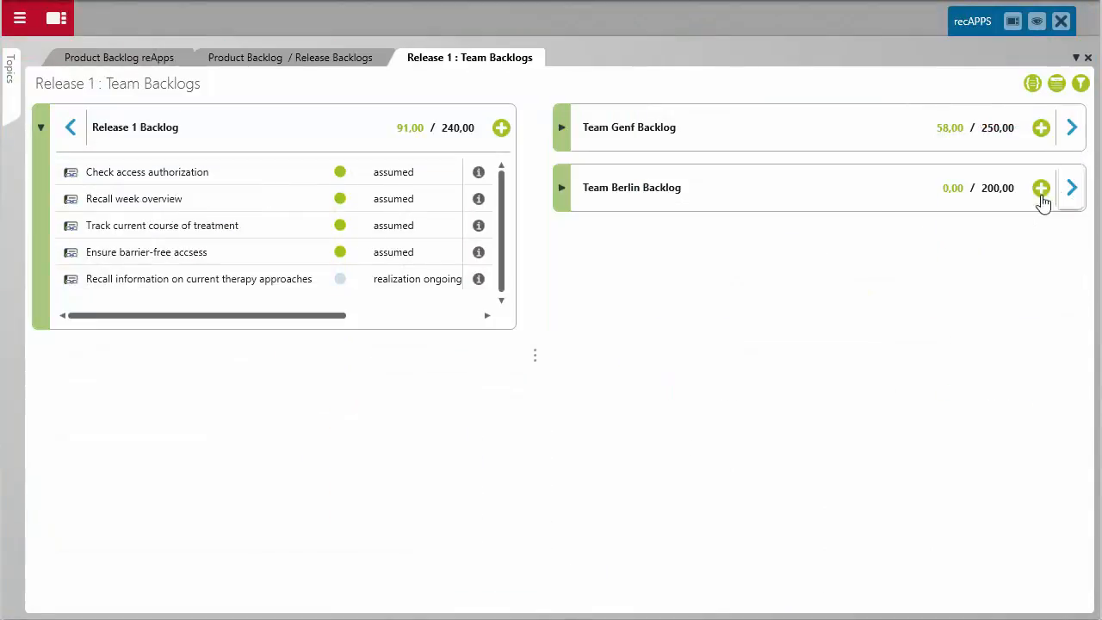
left_click(561, 129)
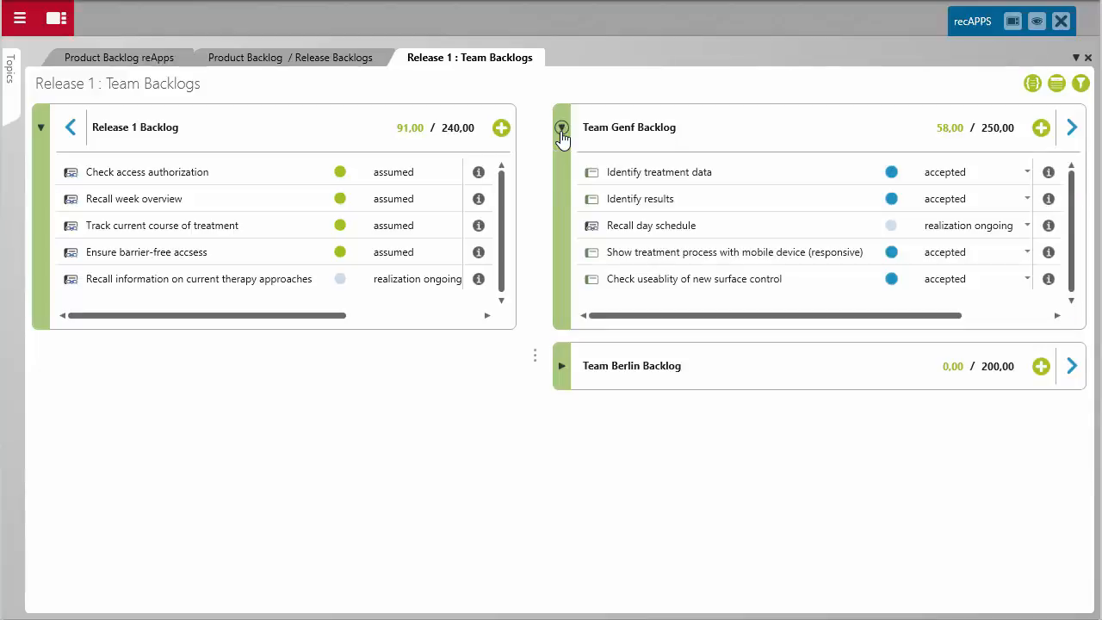
left_click_drag(129, 203, 652, 303)
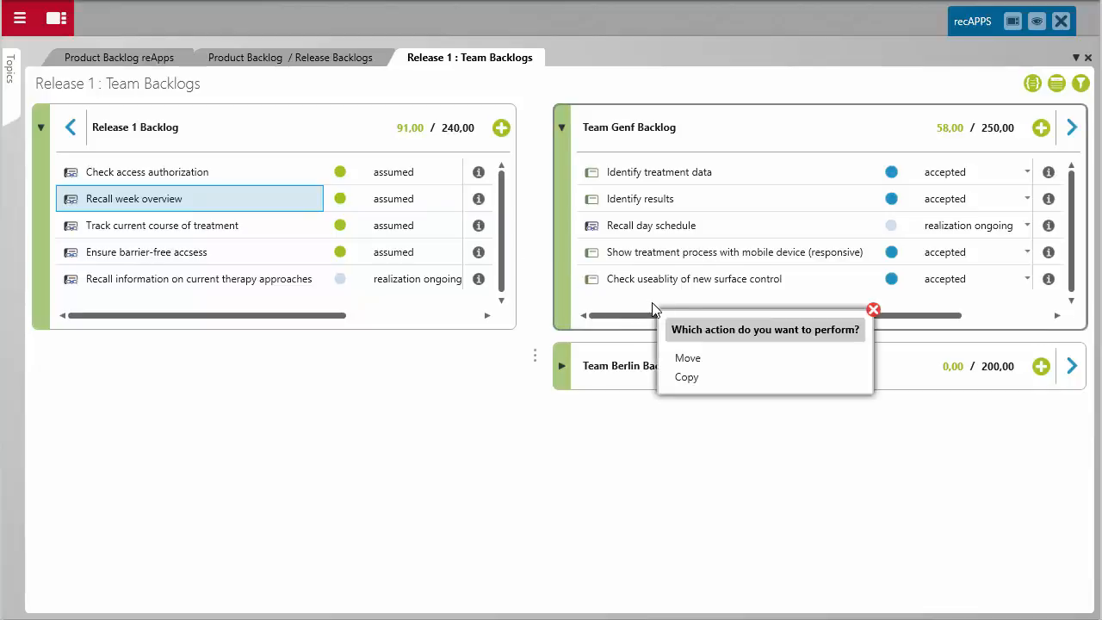
left_click(690, 357)
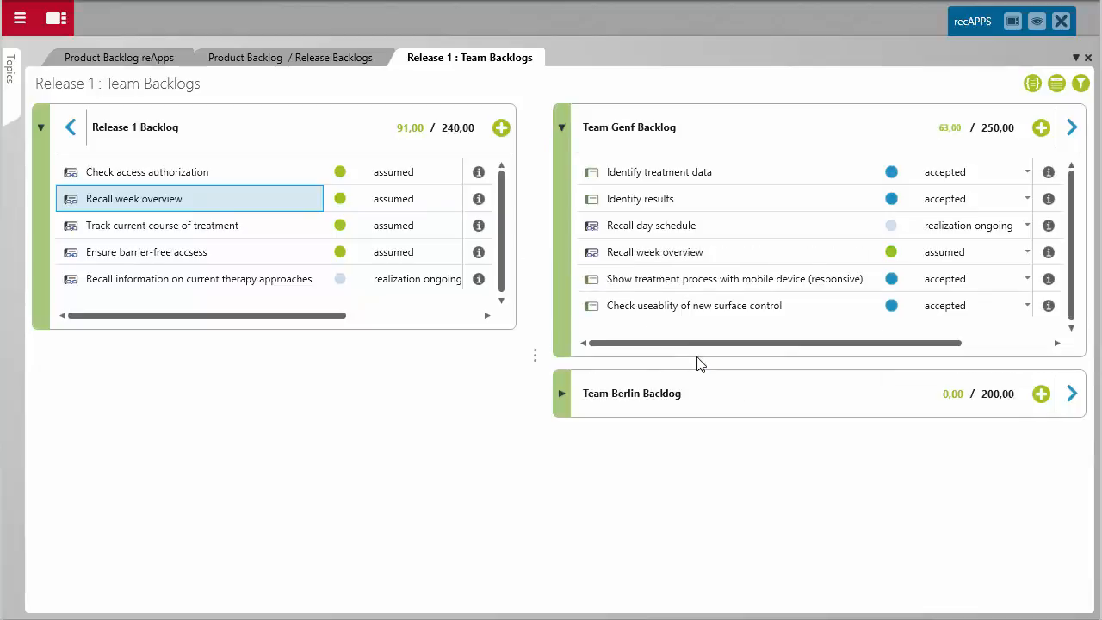
Move Ensure barrier-free accsess from the Release 1 Backlog into the Team Berlin Backlog
left_click(561, 396)
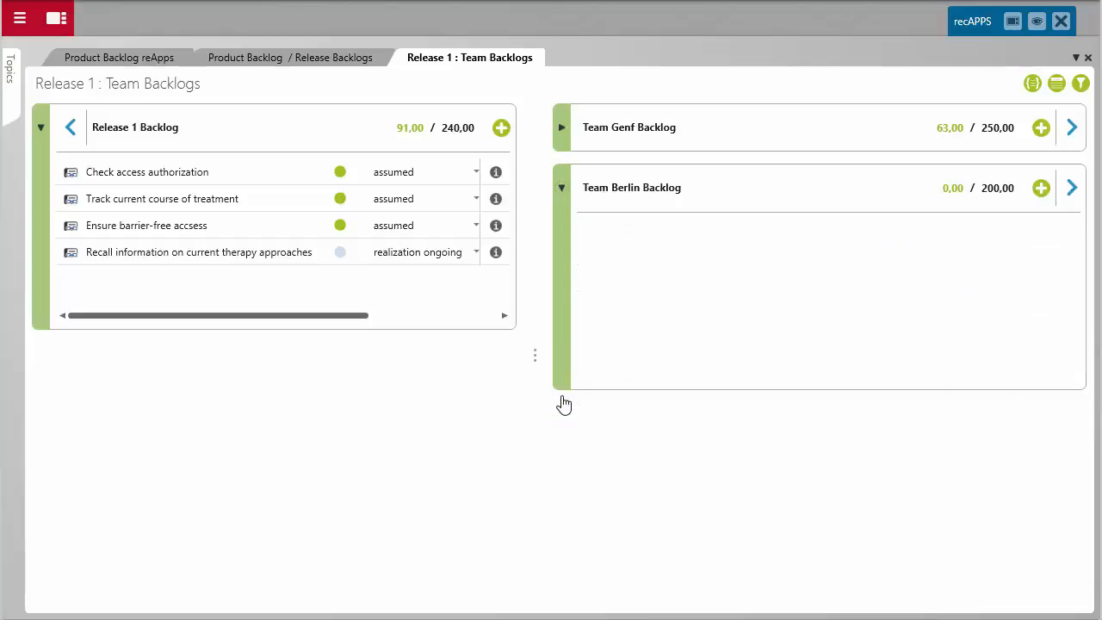
left_click_drag(215, 235, 713, 287)
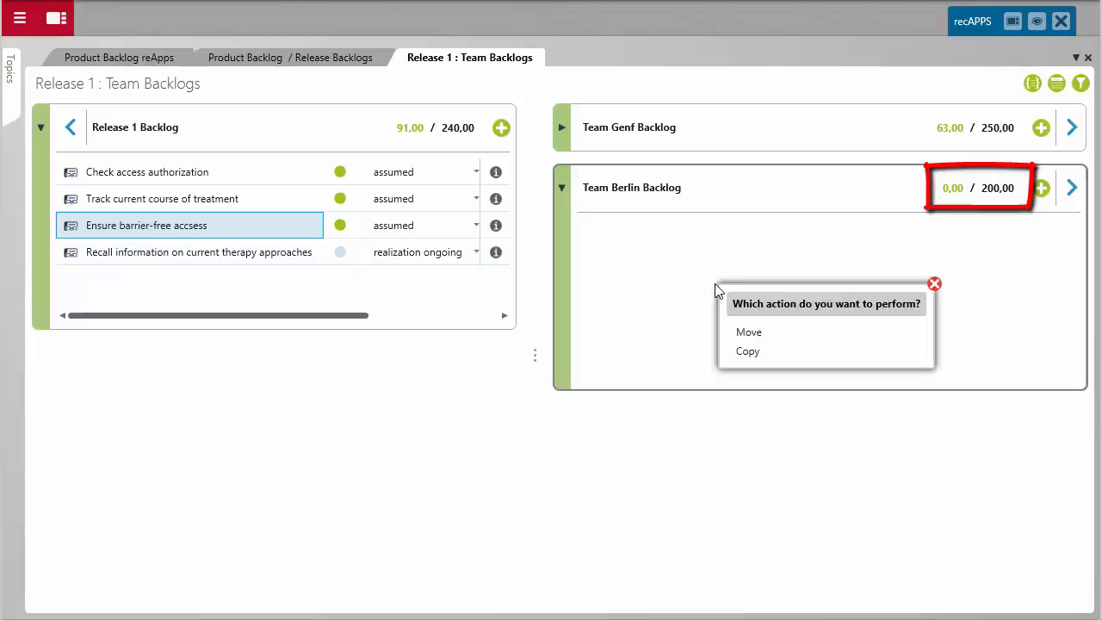
left_click(750, 336)
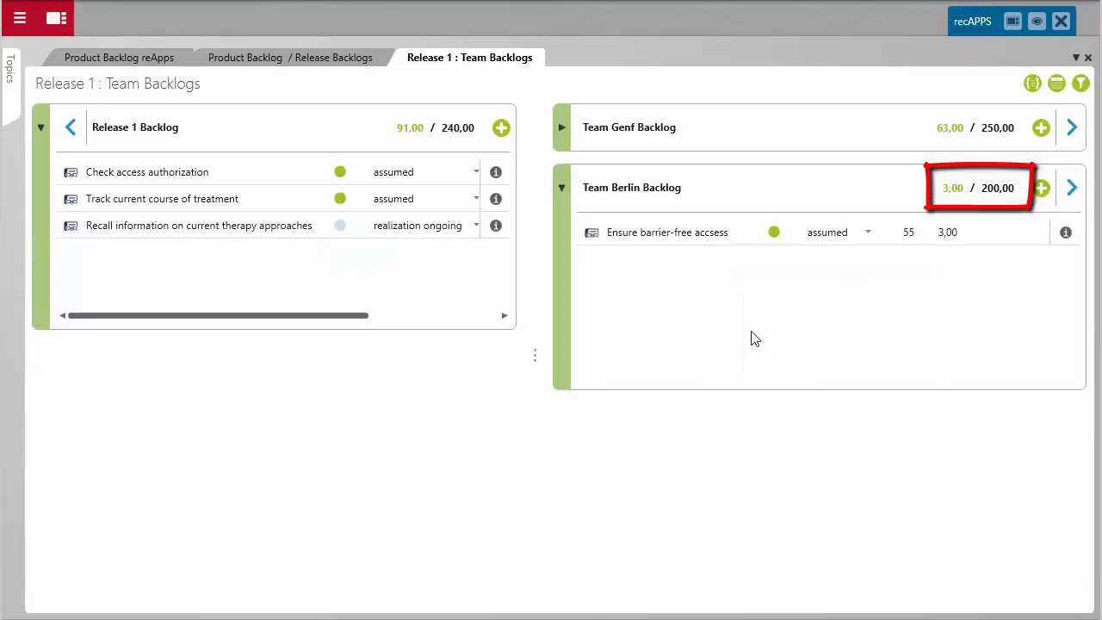
Open the Team Genf sprint planning and schedule Recall week overview from the team backlog into Team Genf Sprint 1.2
left_click(1071, 149)
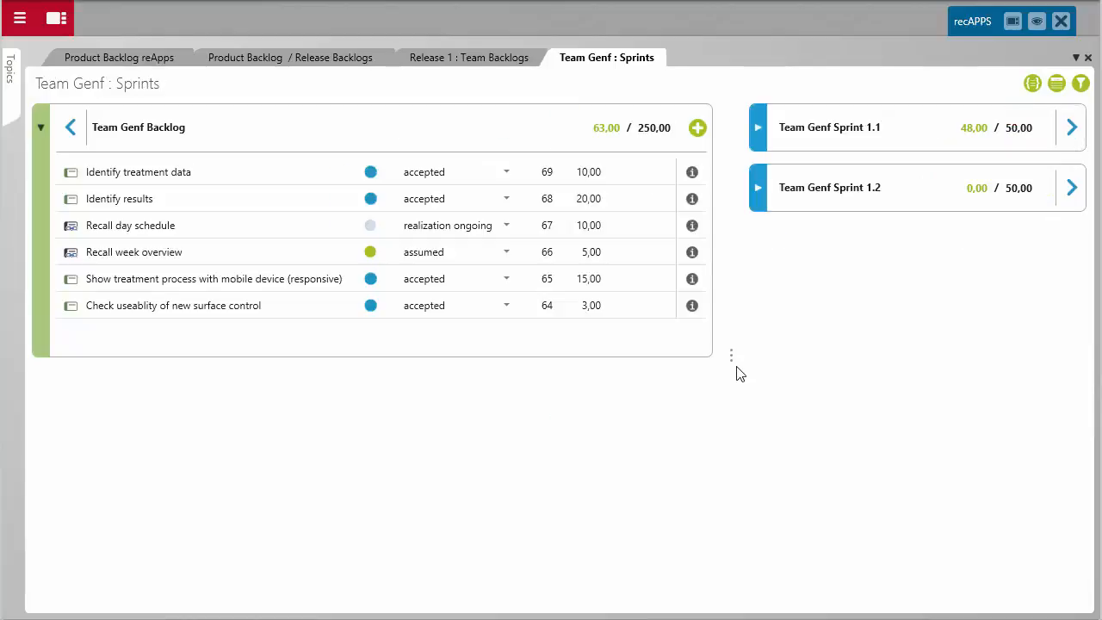
left_click_drag(731, 356, 563, 364)
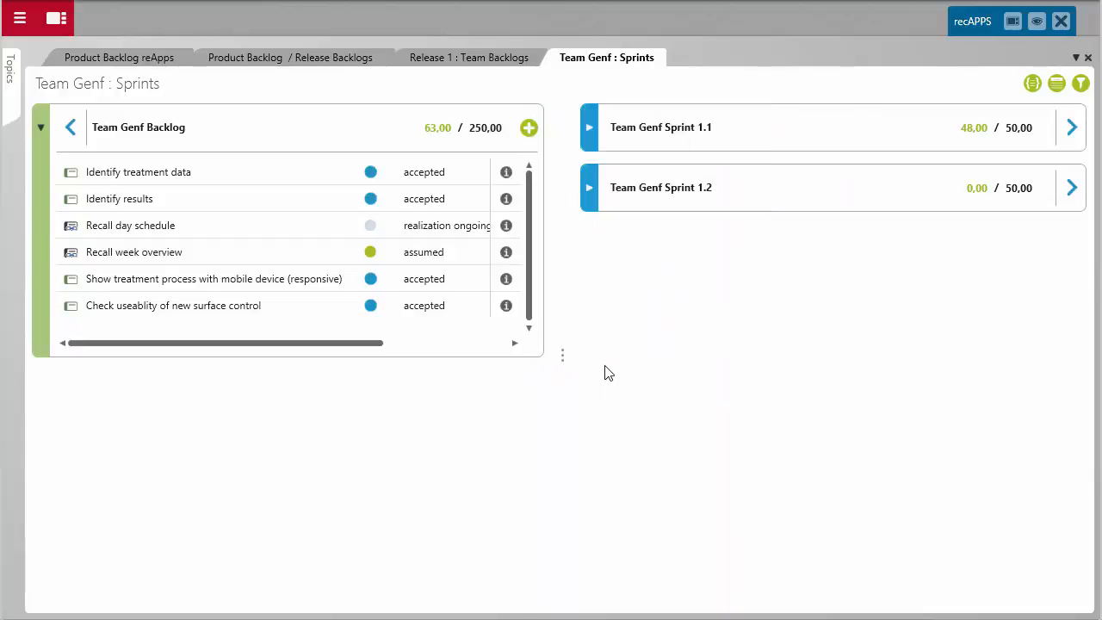
left_click(589, 129)
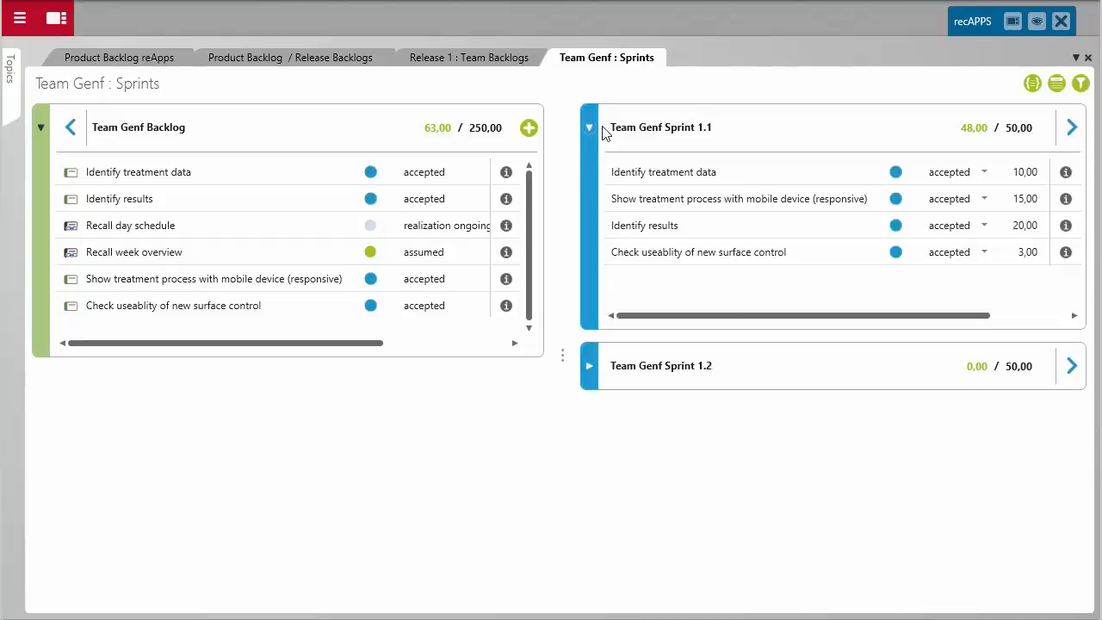
left_click(589, 370)
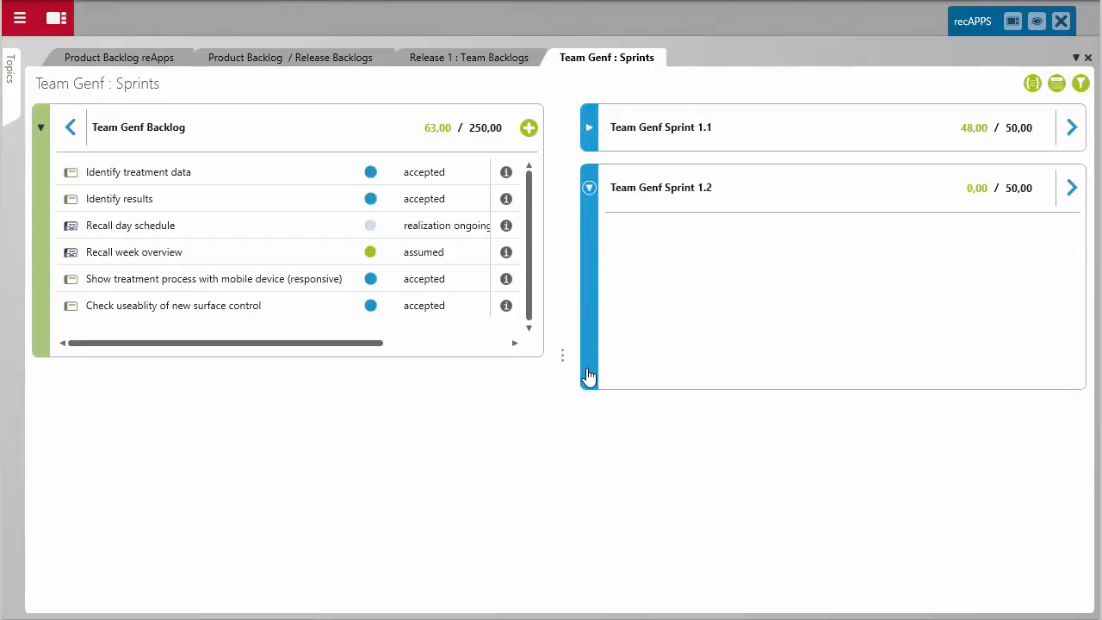
left_click_drag(172, 247, 773, 318)
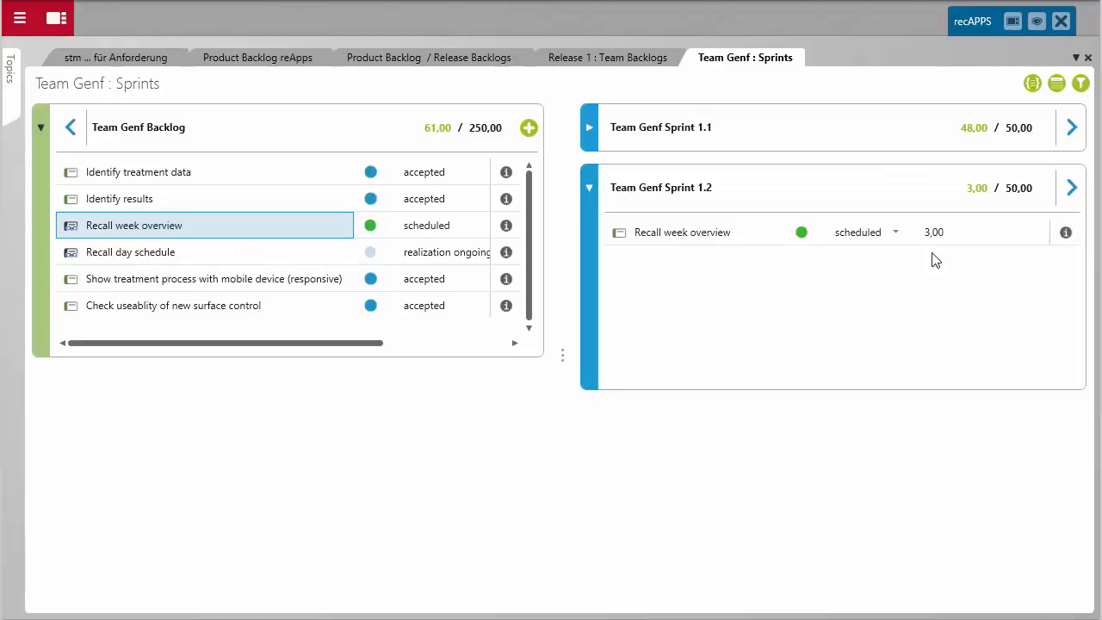
On the Team Genf Sprint 1.1 user story board, change Show treatment process with mobile device from realized to accepted
left_click(1070, 138)
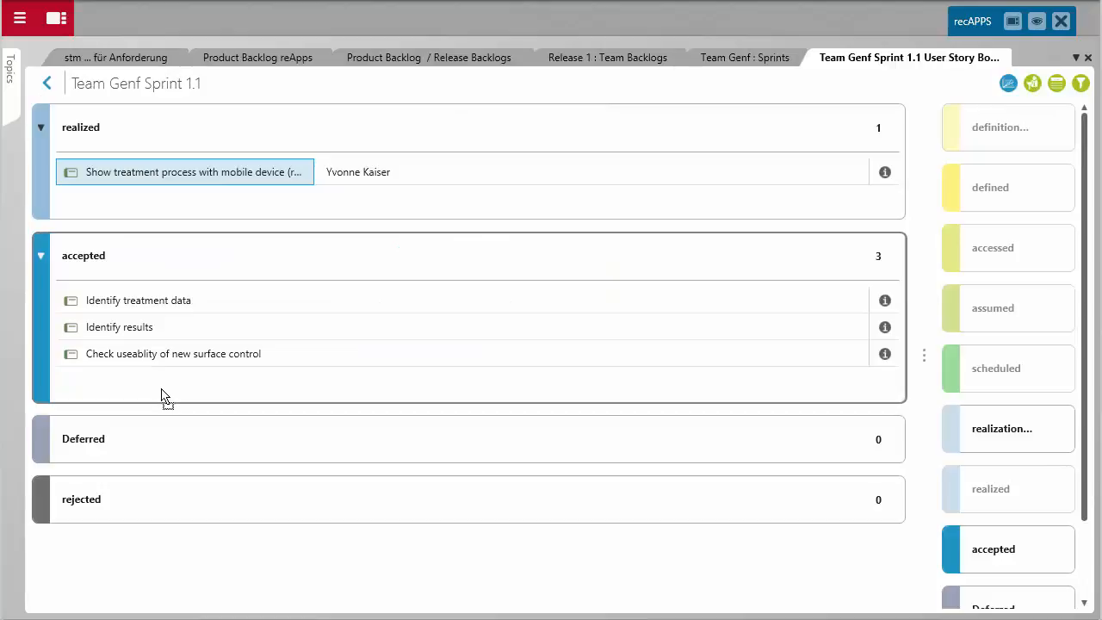
left_click_drag(161, 396, 161, 397)
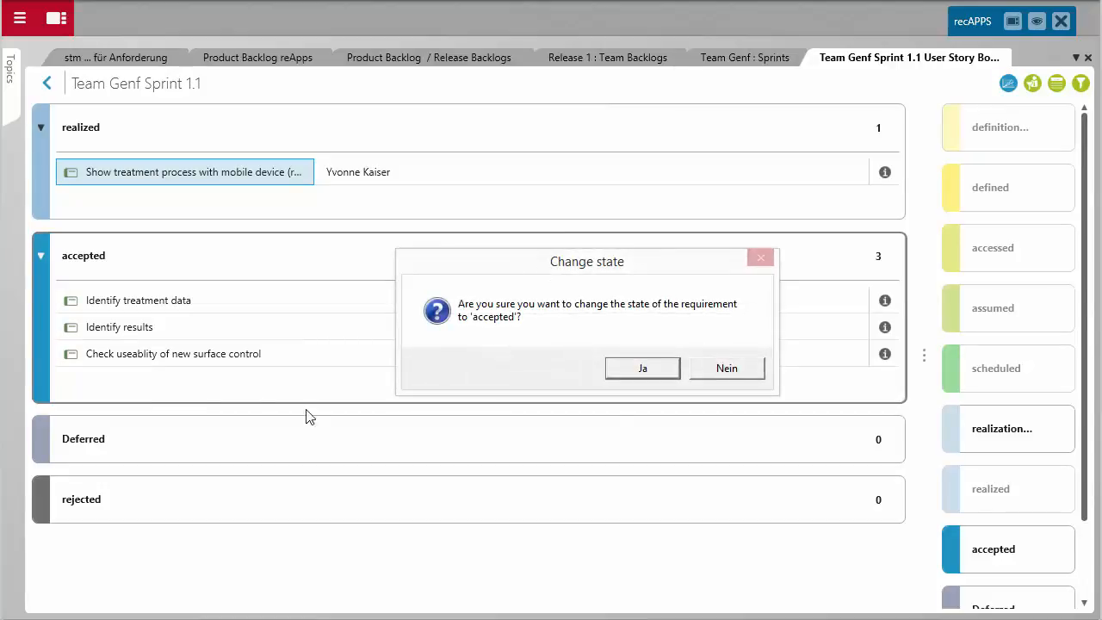
left_click(646, 370)
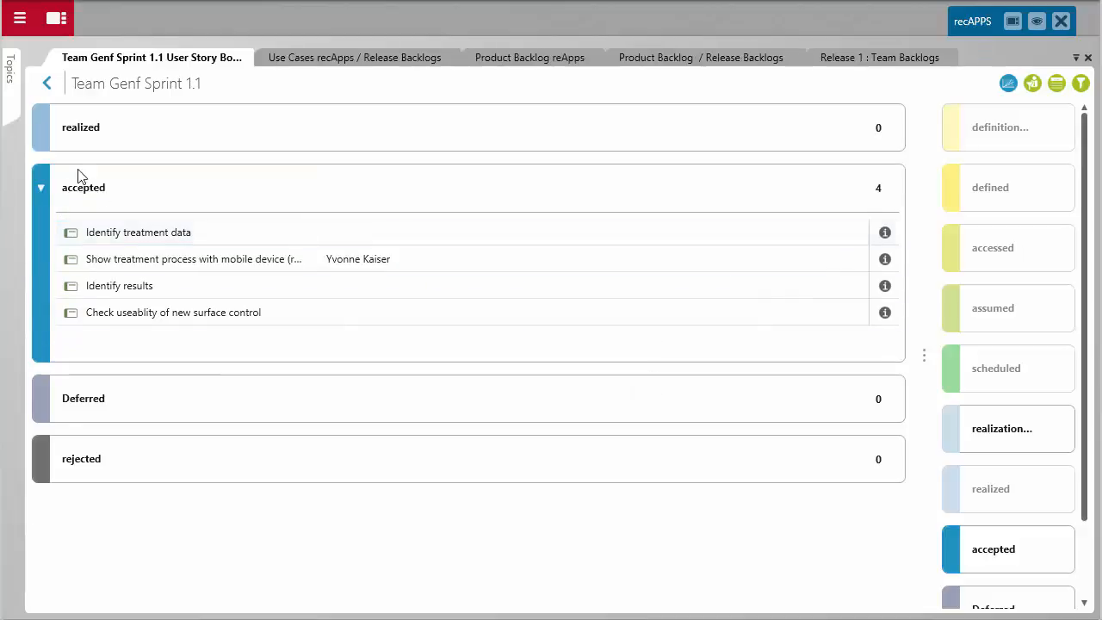
Open the project plan as a Gantt chart and examine Team Genf Sprint 1.2 and the individual Team Berlin sprints
left_click(12, 106)
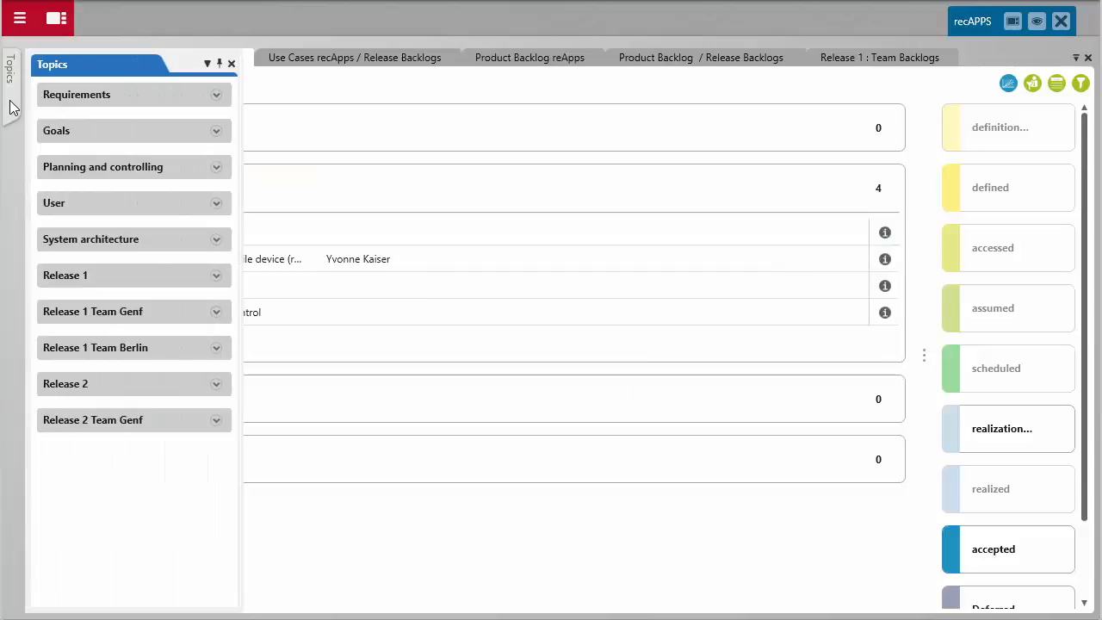
left_click(154, 172)
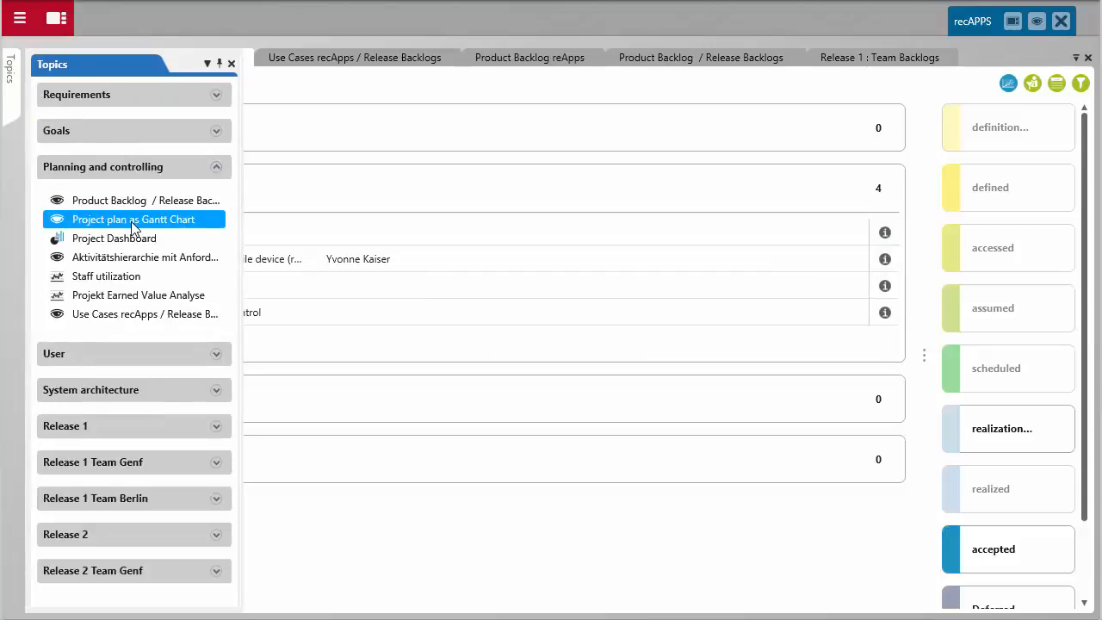
left_click(132, 221)
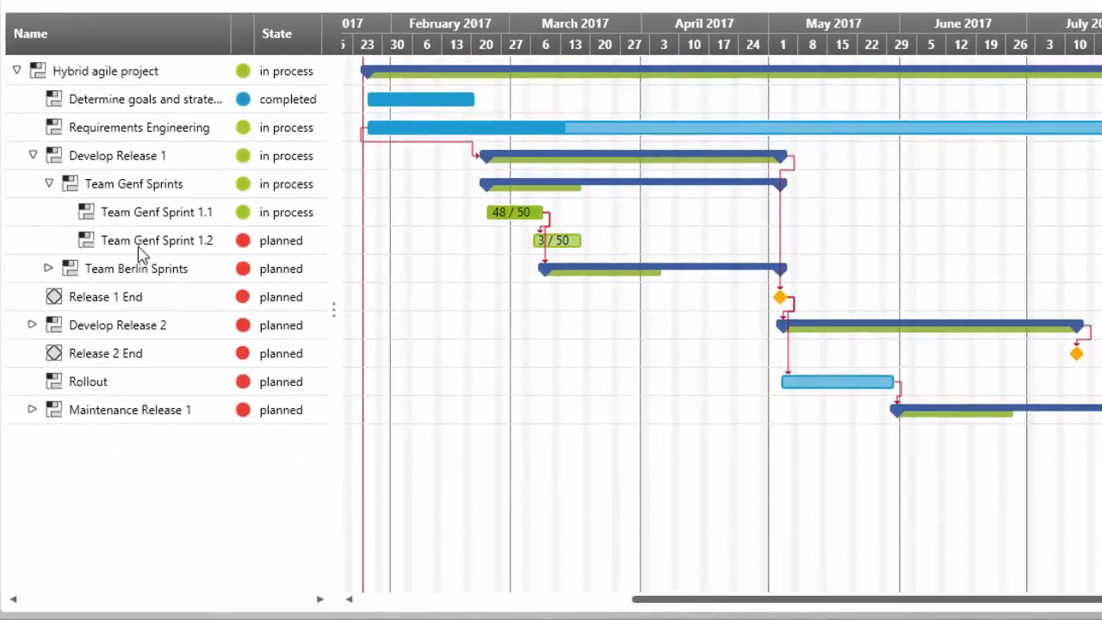
left_click(145, 298)
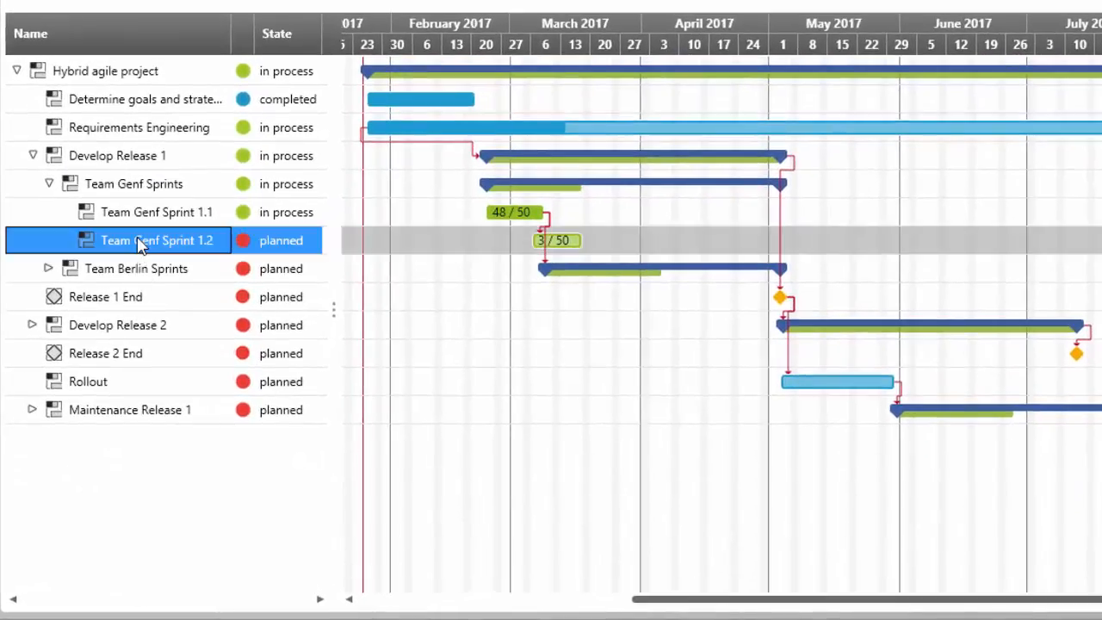
left_click(48, 268)
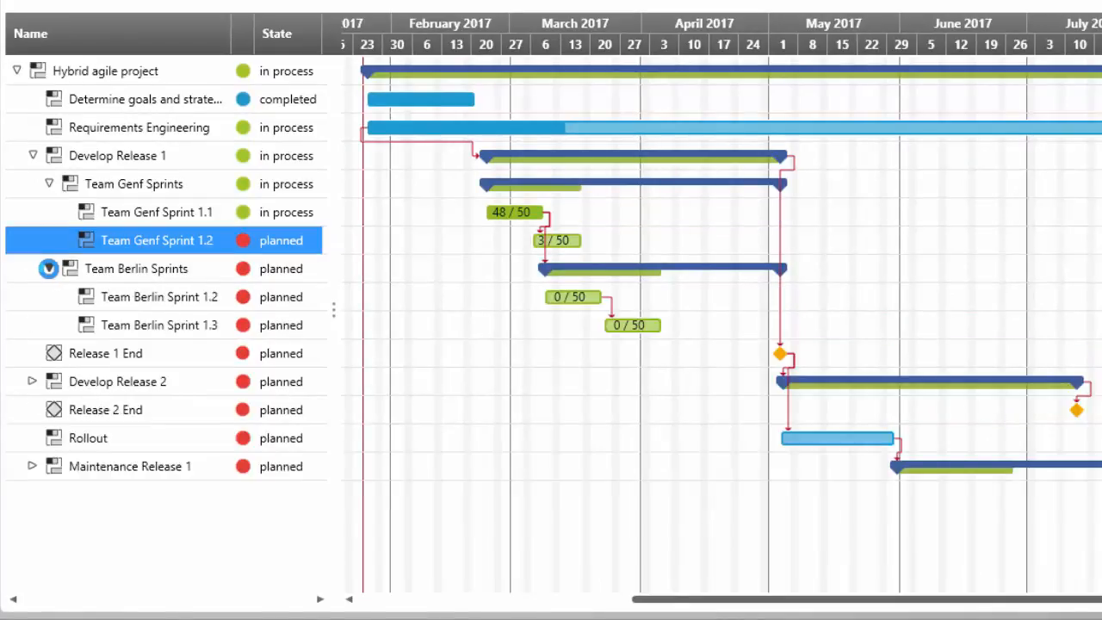
Inspect the scheduled requirements in the activity properties of Team Genf Sprint 1.2, including Recall week overview, and close them
right_click(49, 240)
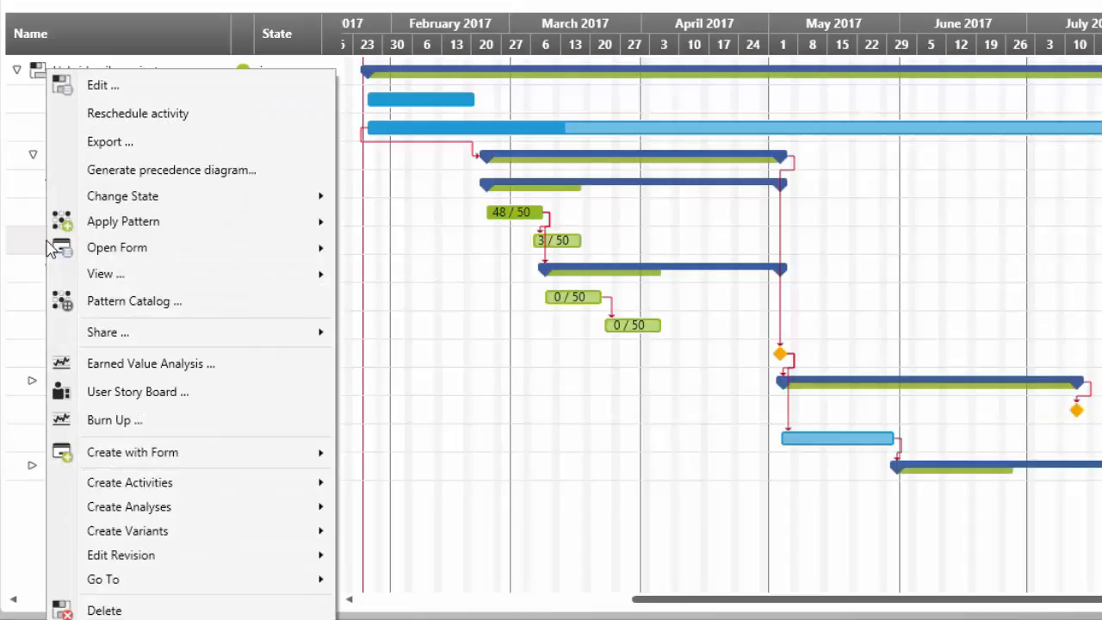
left_click(125, 95)
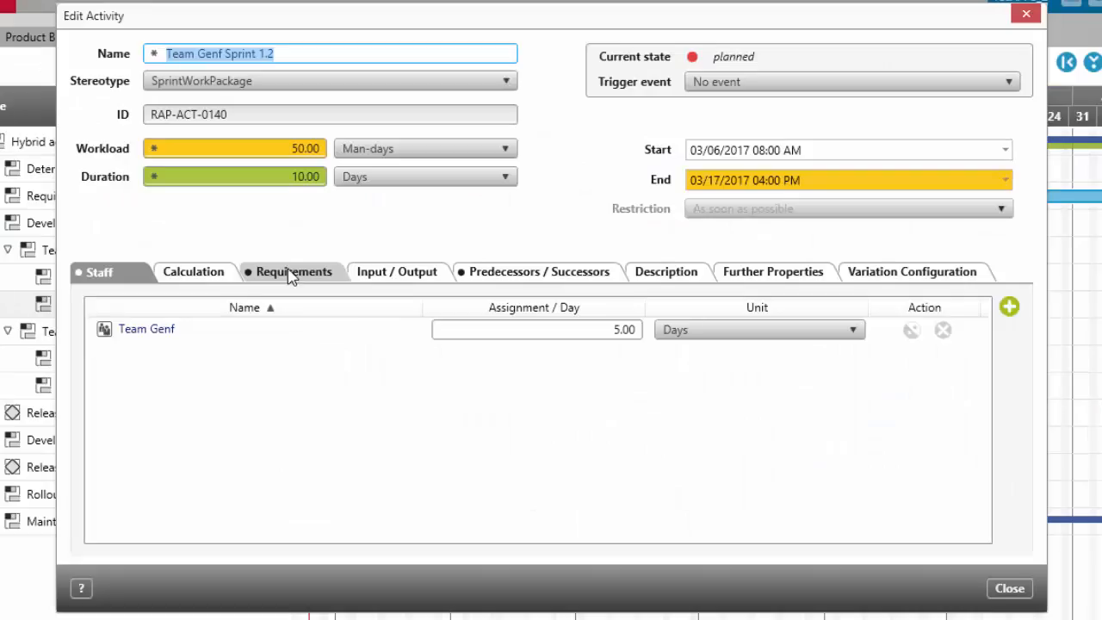
left_click(292, 273)
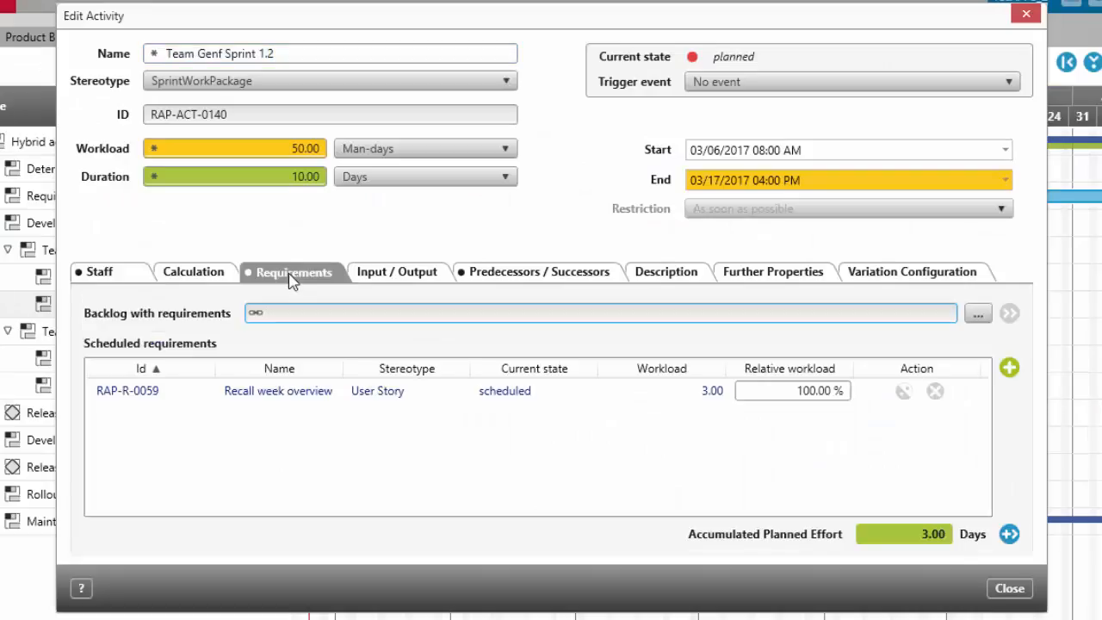
left_click(274, 396)
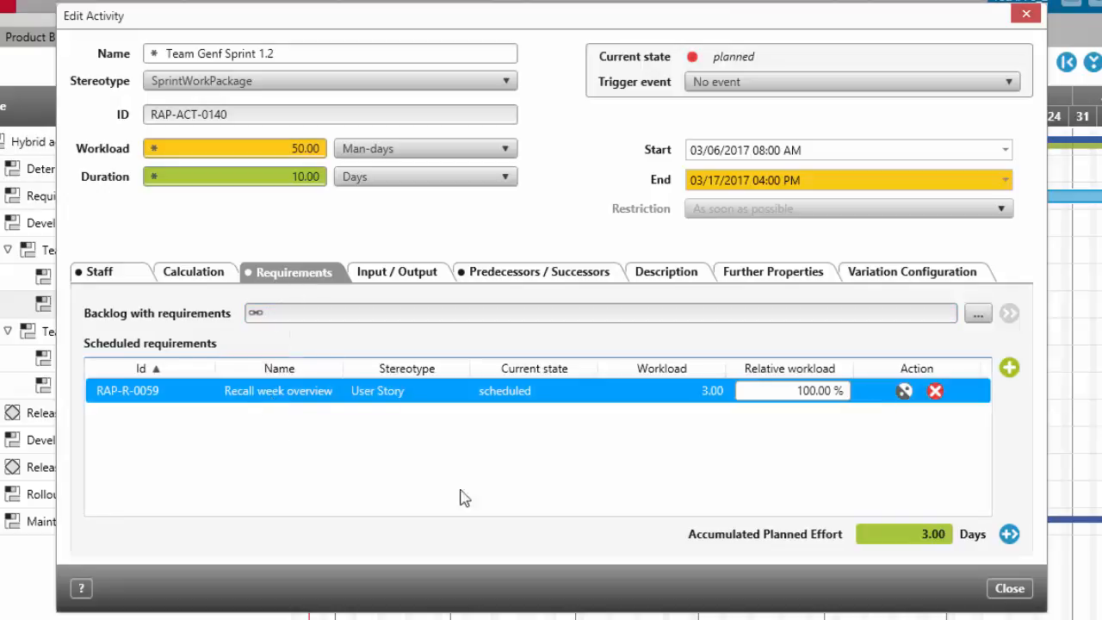
left_click(1009, 590)
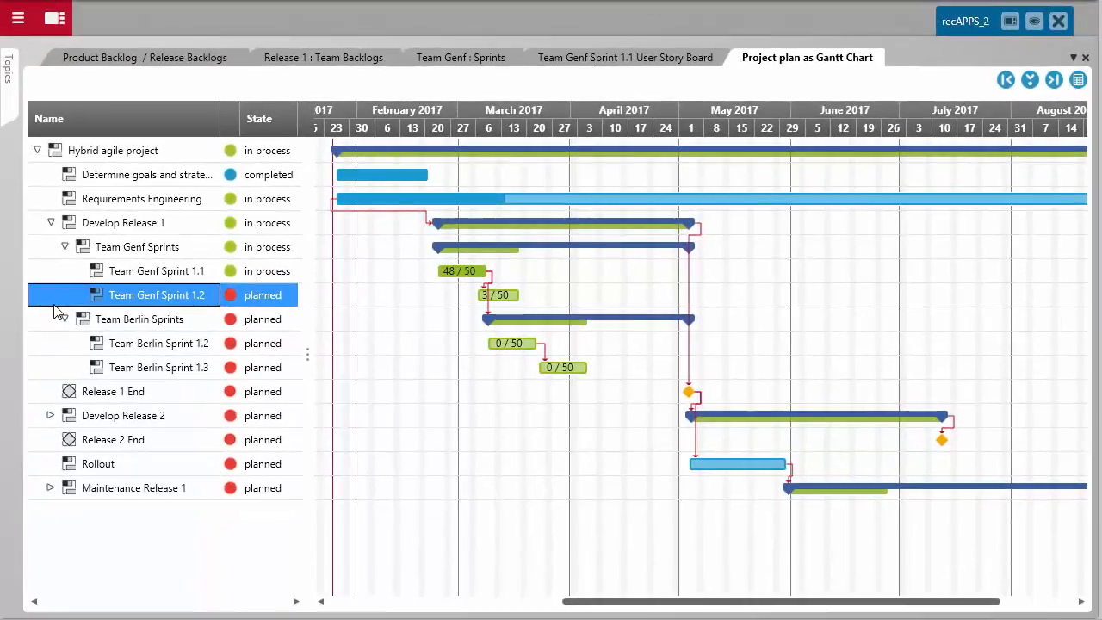
Select the Rollout activity and expand Maintenance Release 1 in the Gantt chart to examine its patches
left_click(99, 465)
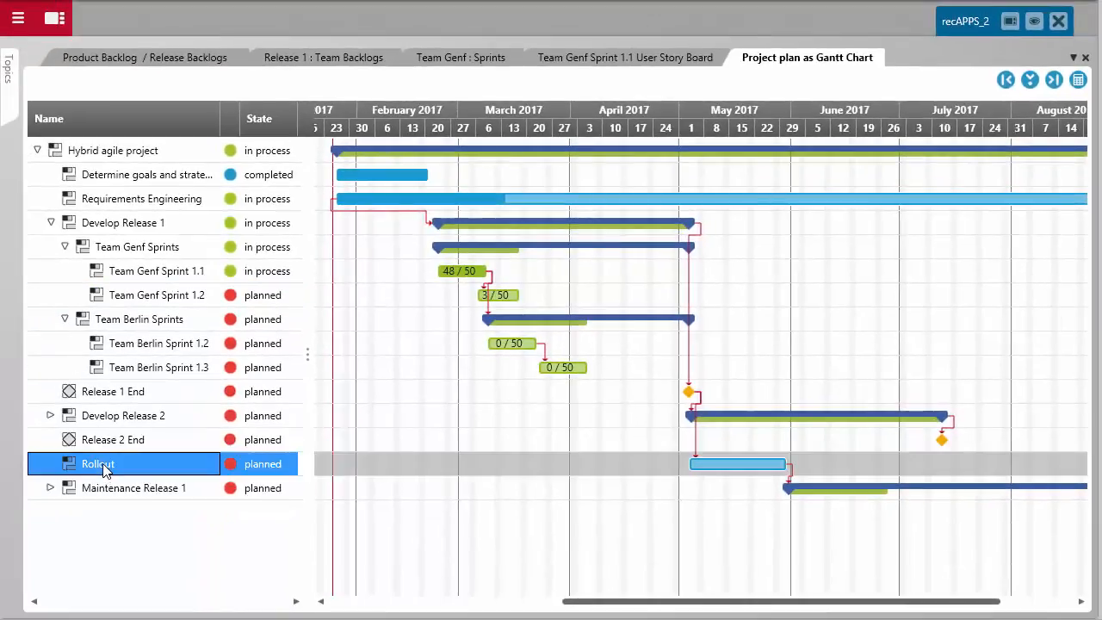
left_click(50, 488)
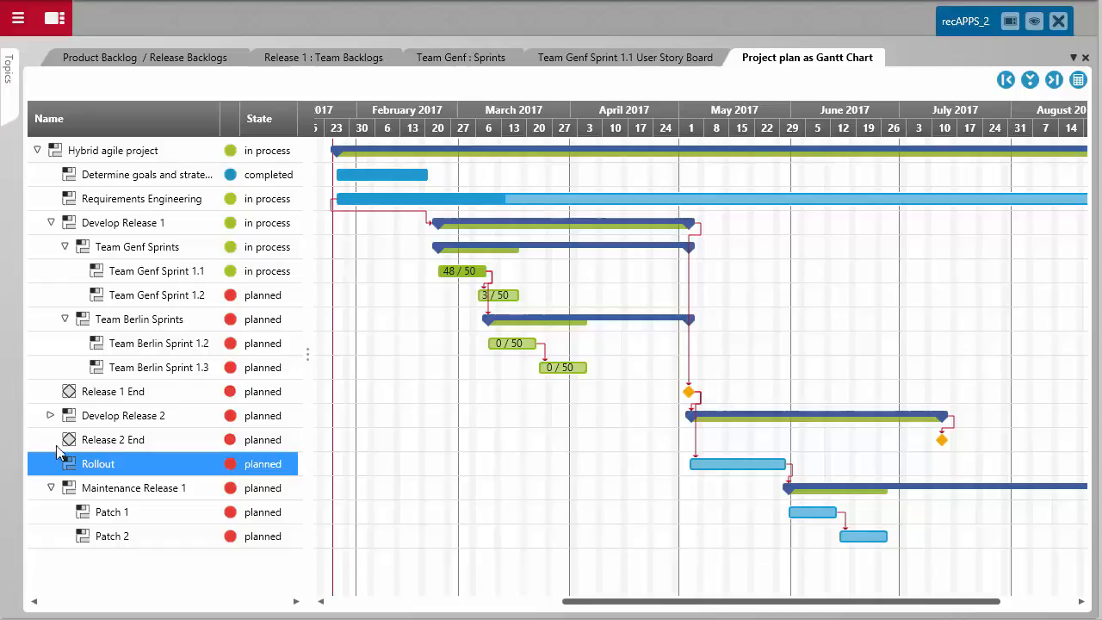
Generate a precedence diagram of the Hybrid agile project and save it as Hybrid agile project.pdf in the Datenbank folder
left_click(96, 153)
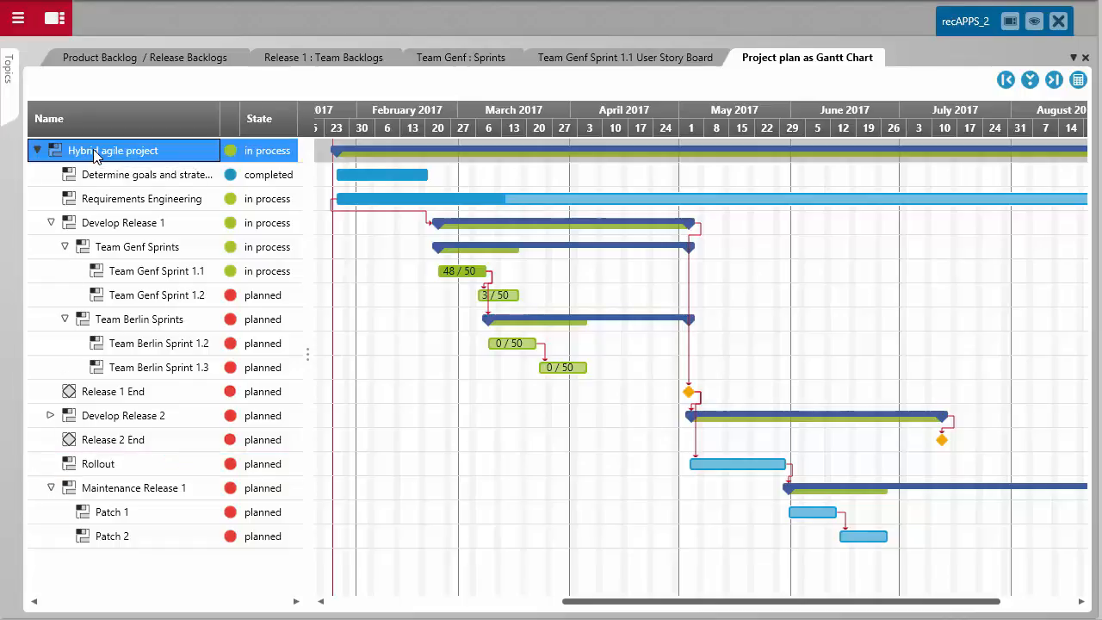
right_click(97, 155)
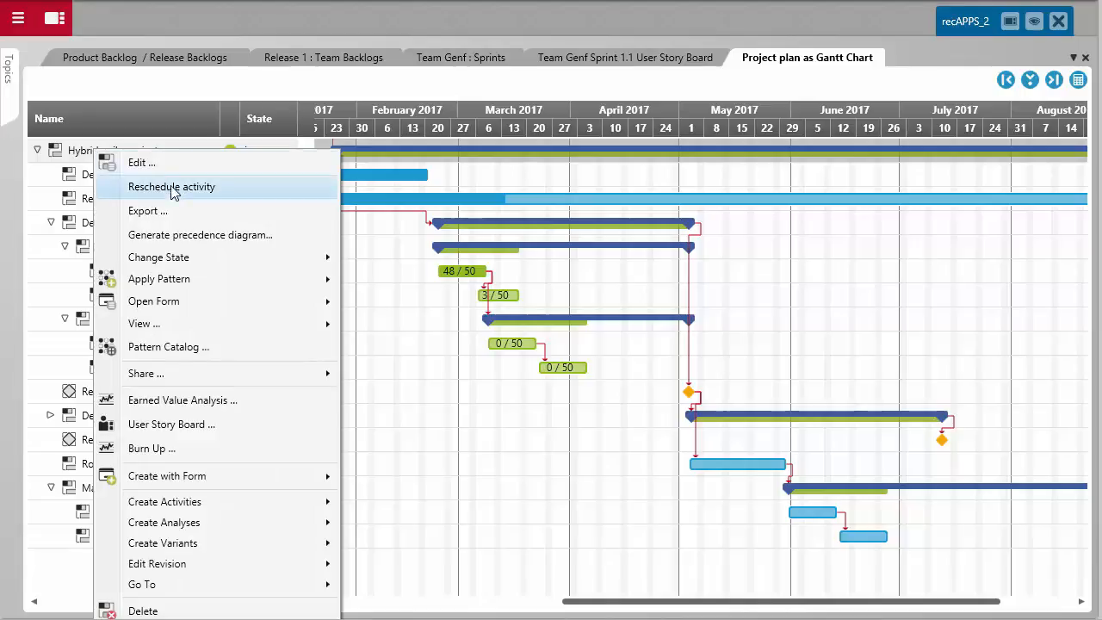
left_click(172, 235)
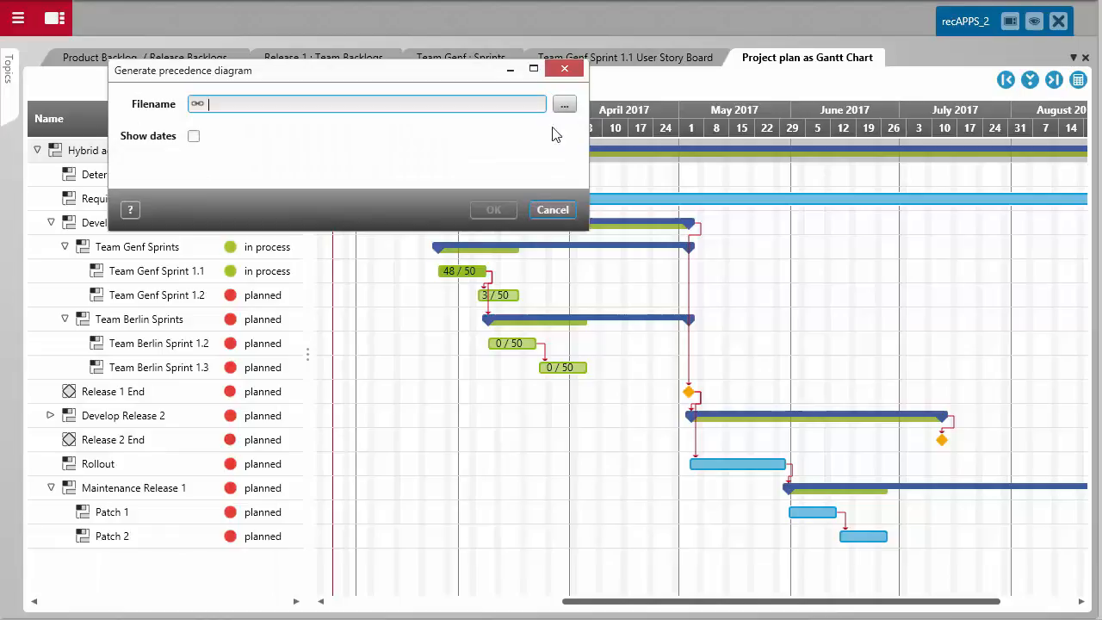
left_click(564, 105)
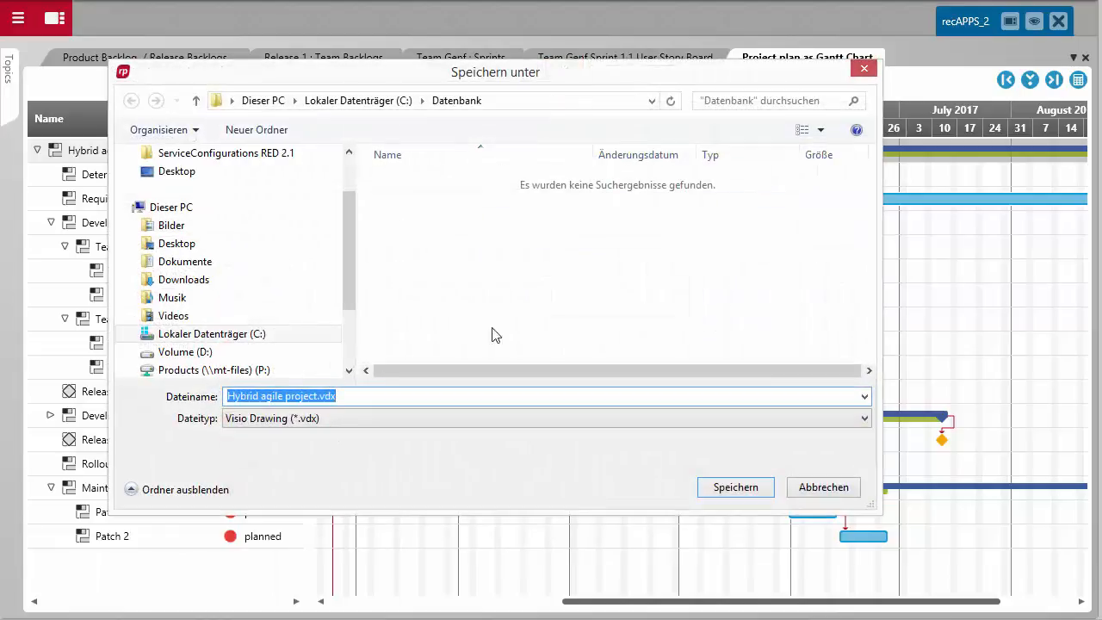
left_click(562, 419)
left_click(535, 443)
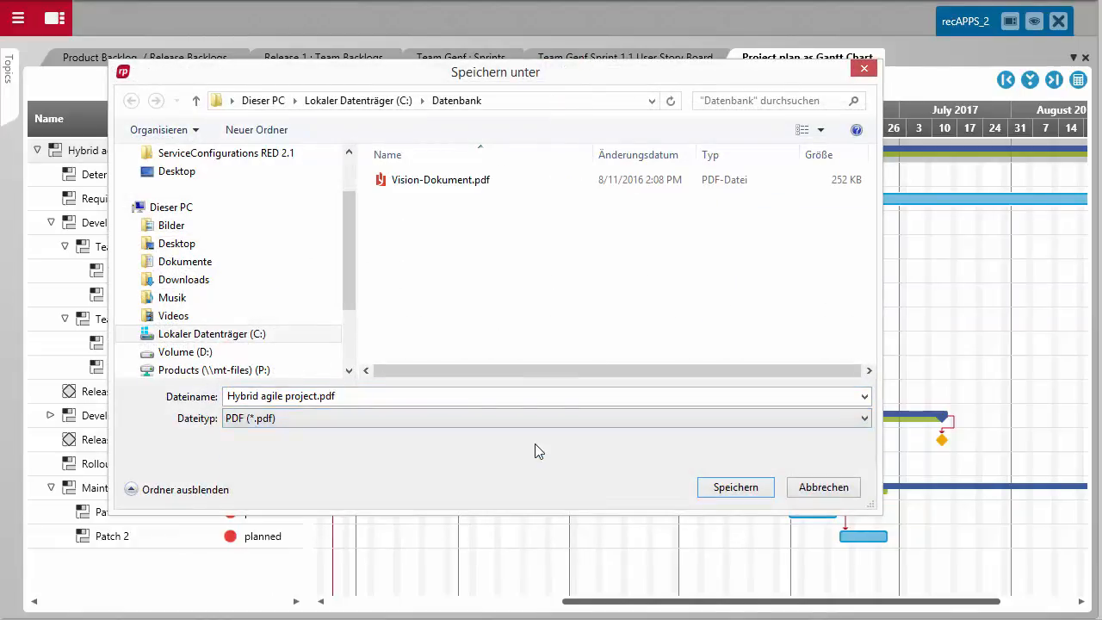
left_click(727, 485)
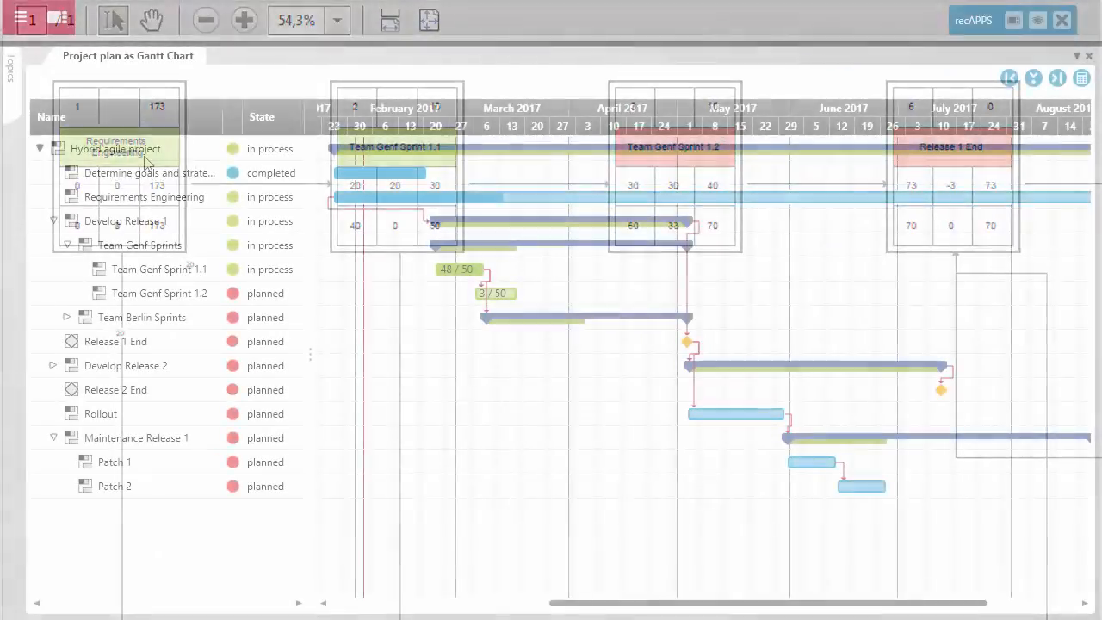
left_click(9, 83)
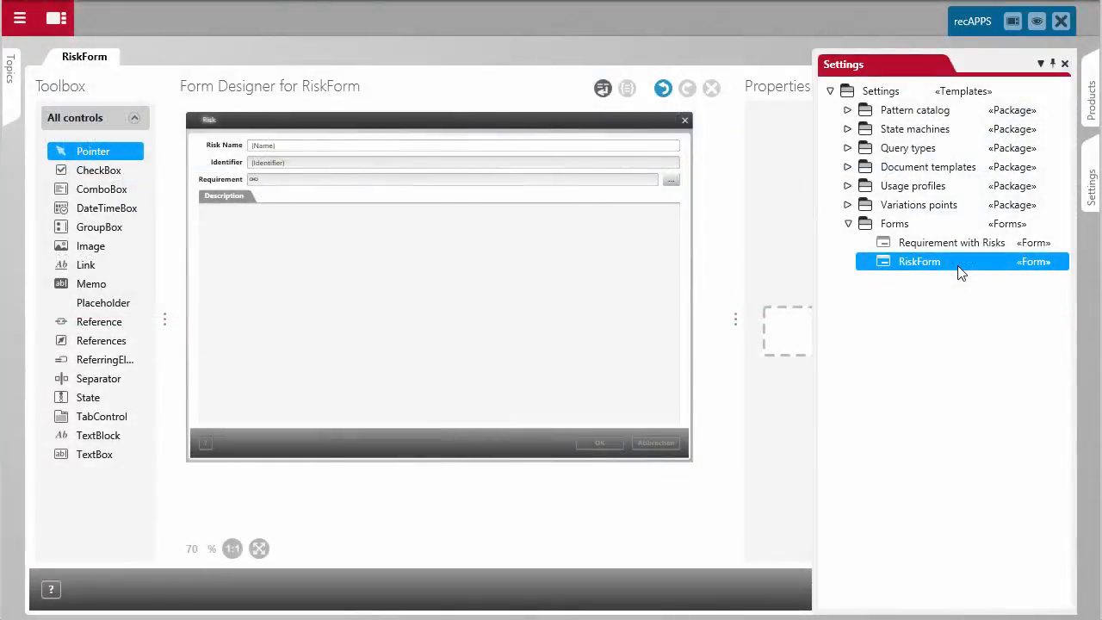
Add a second tab control to RiskForm directly below the Description tab area
left_click(228, 197)
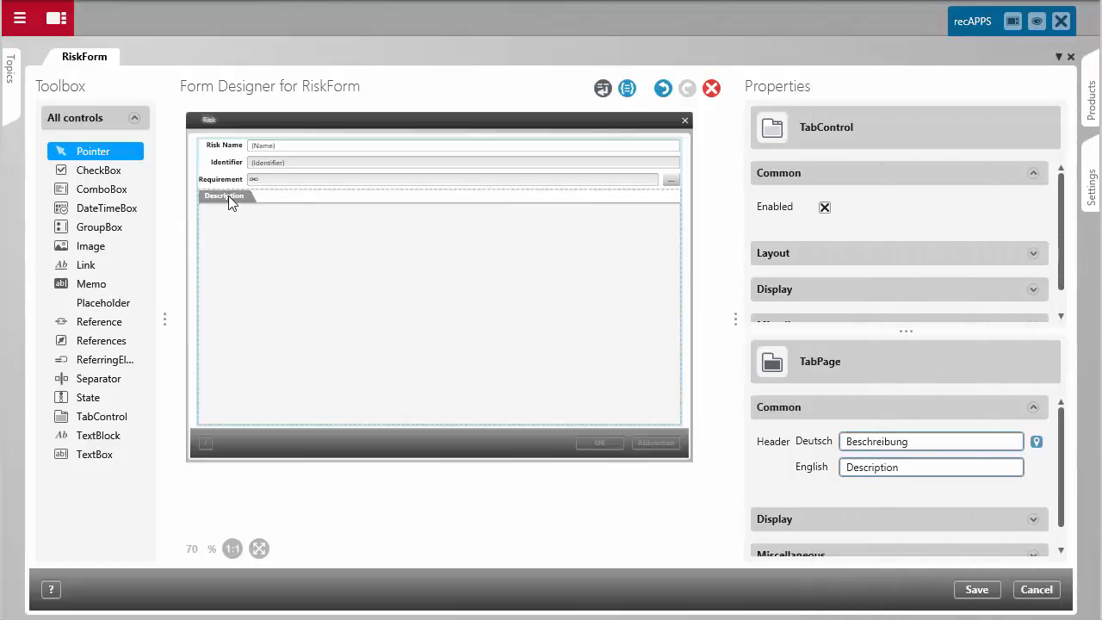
left_click(100, 418)
left_click(217, 422)
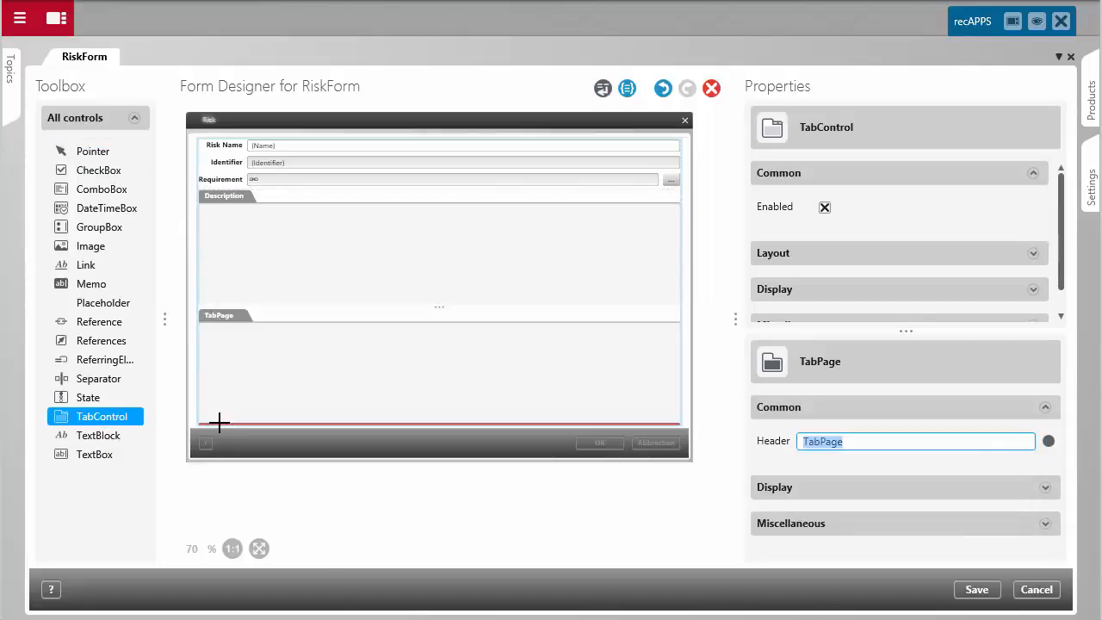
left_click(105, 152)
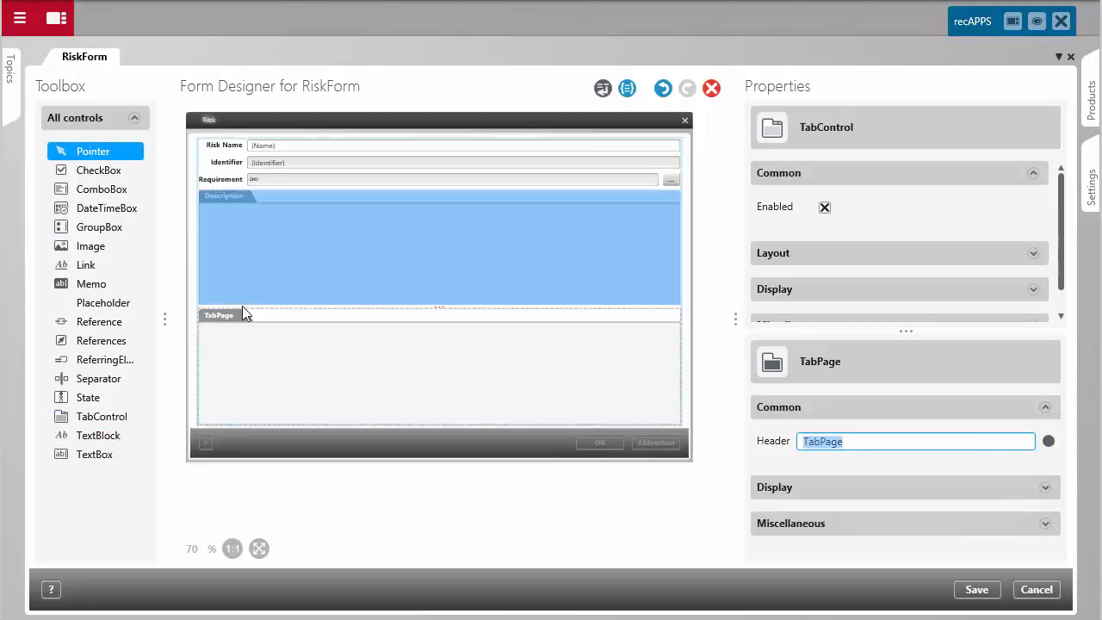
Set the header of the new tab page below Description to Significance
left_click(233, 317)
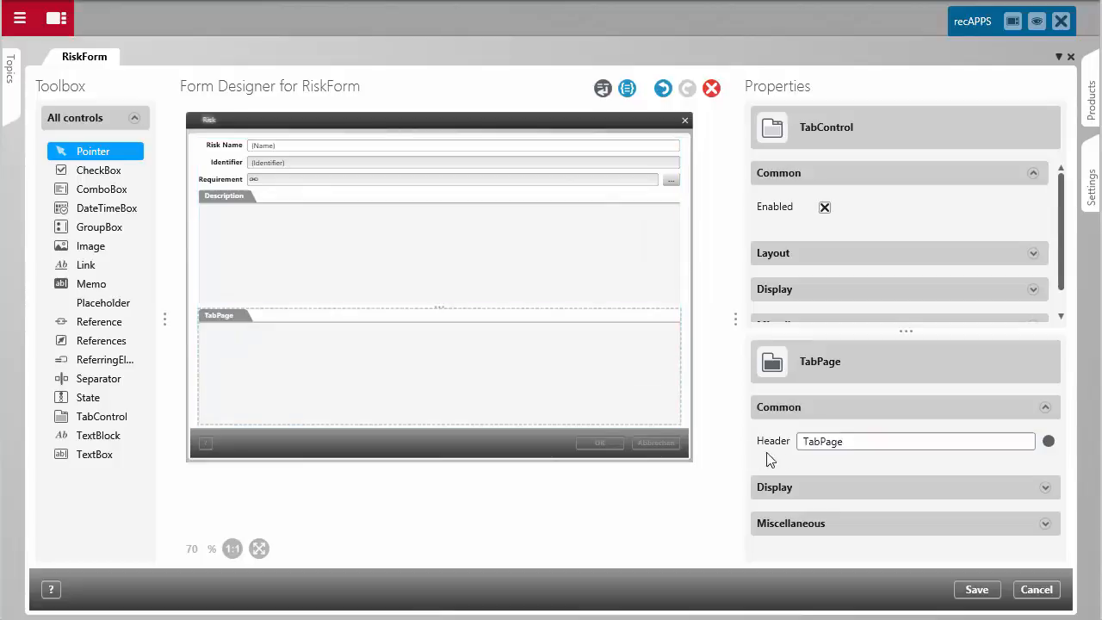
left_click_drag(856, 445, 793, 447)
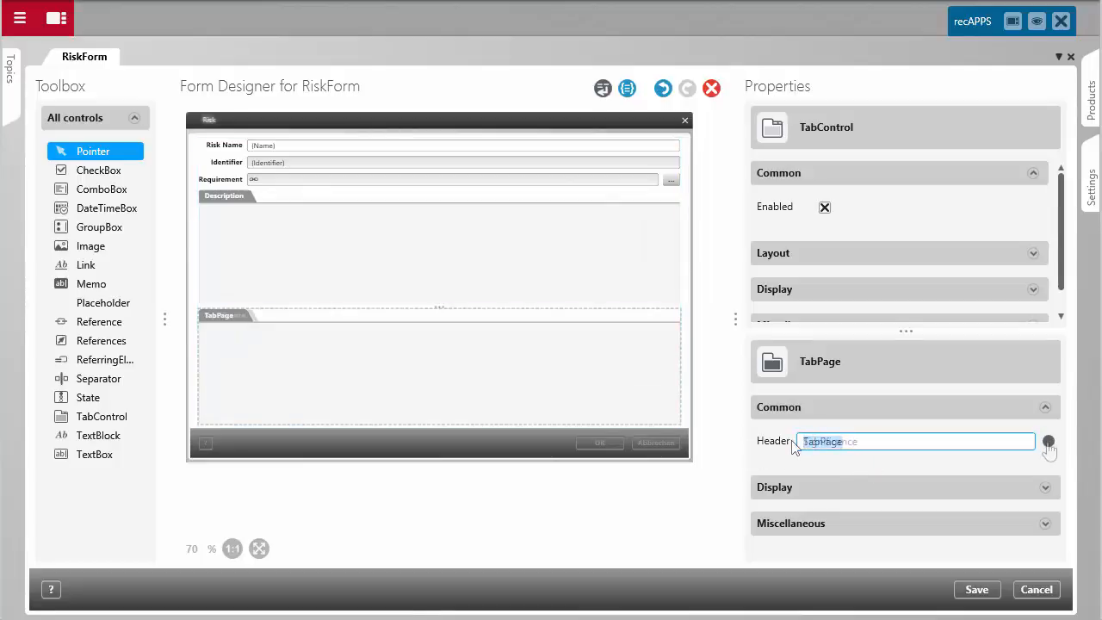
type("Significance")
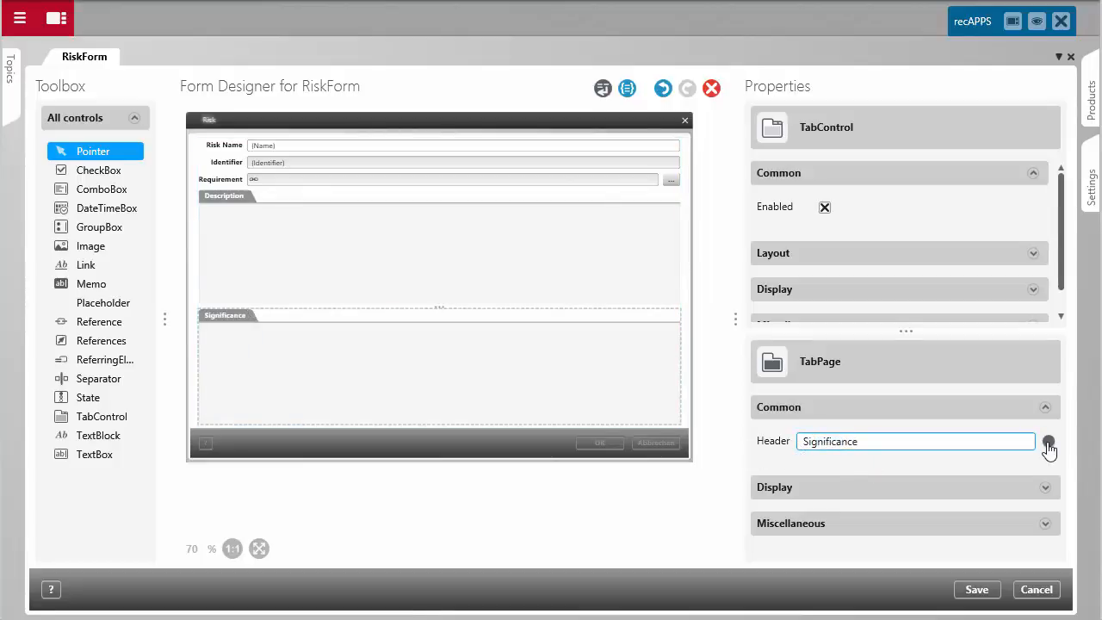